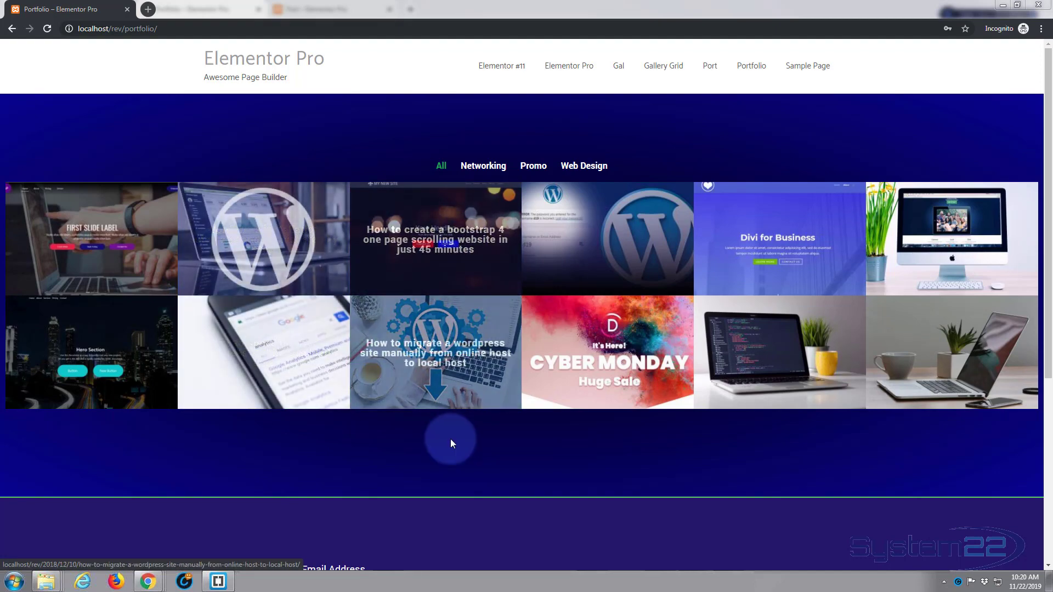
Step: Sign in through the page's login form with the site username and password
{"action": "scroll", "coordinate": [446, 449], "scroll_direction": "down", "scroll_amount": 5}
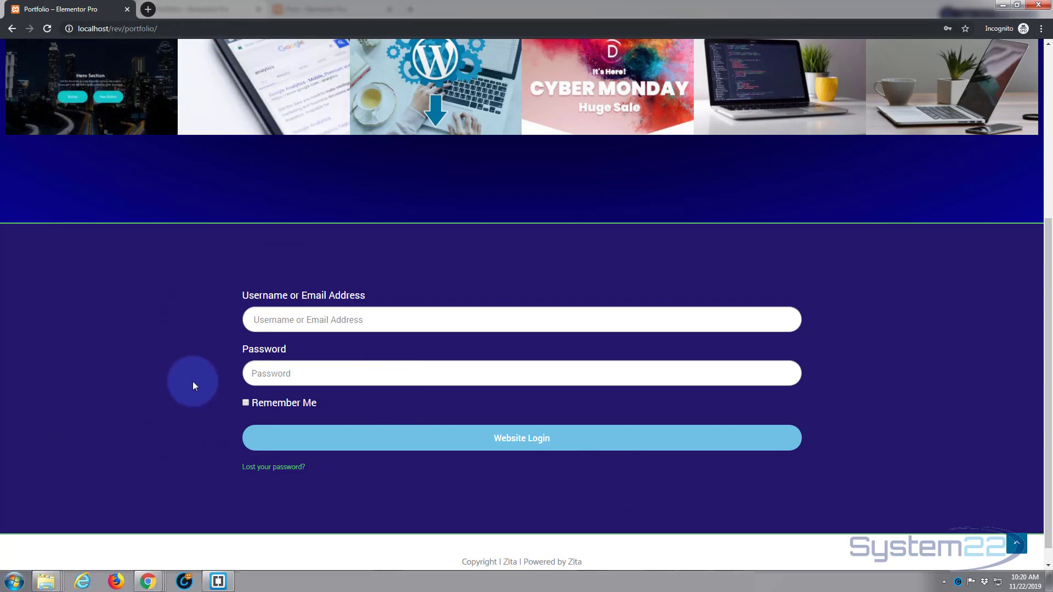
{"action": "left_click", "coordinate": [269, 319]}
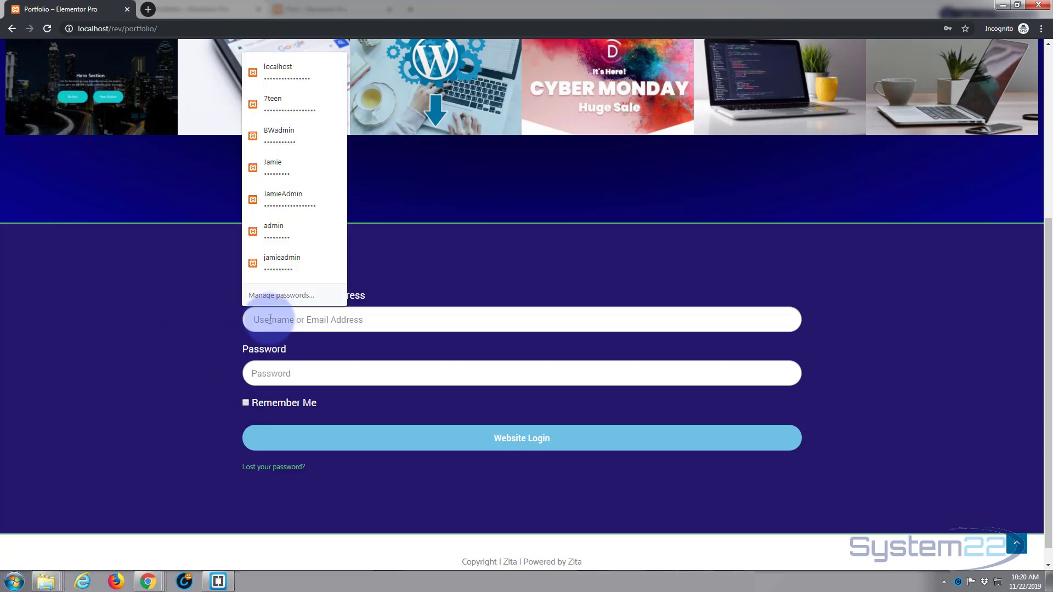
{"action": "type", "text": "rev"}
{"action": "key", "text": "Tab"}
{"action": "type", "text": "rev"}
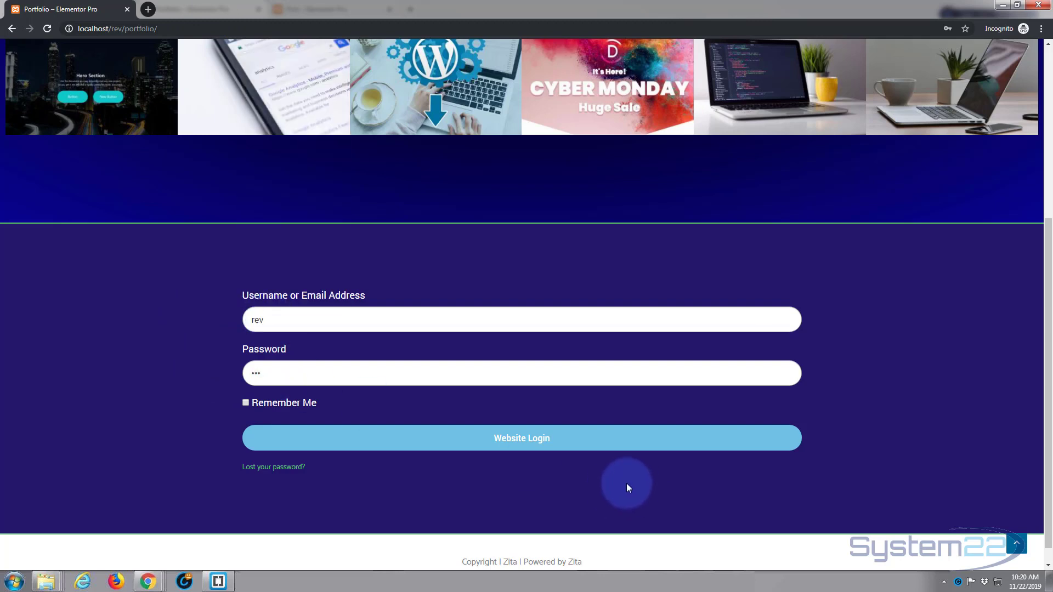
{"action": "left_click", "coordinate": [538, 440]}
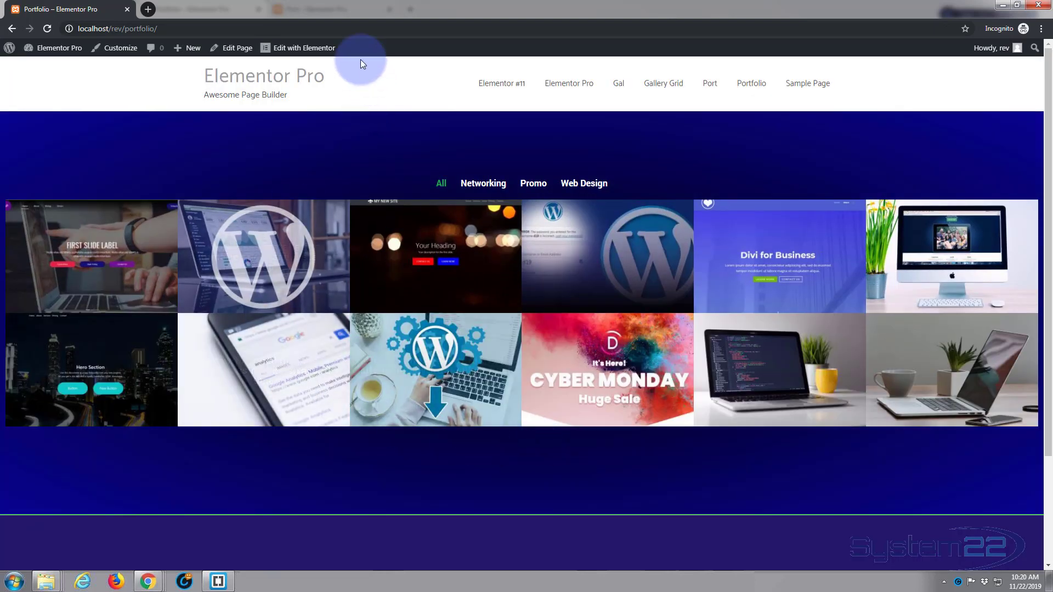
Step: Close the incognito test window
{"action": "left_click", "coordinate": [1042, 5]}
{"action": "left_click", "coordinate": [361, 133]}
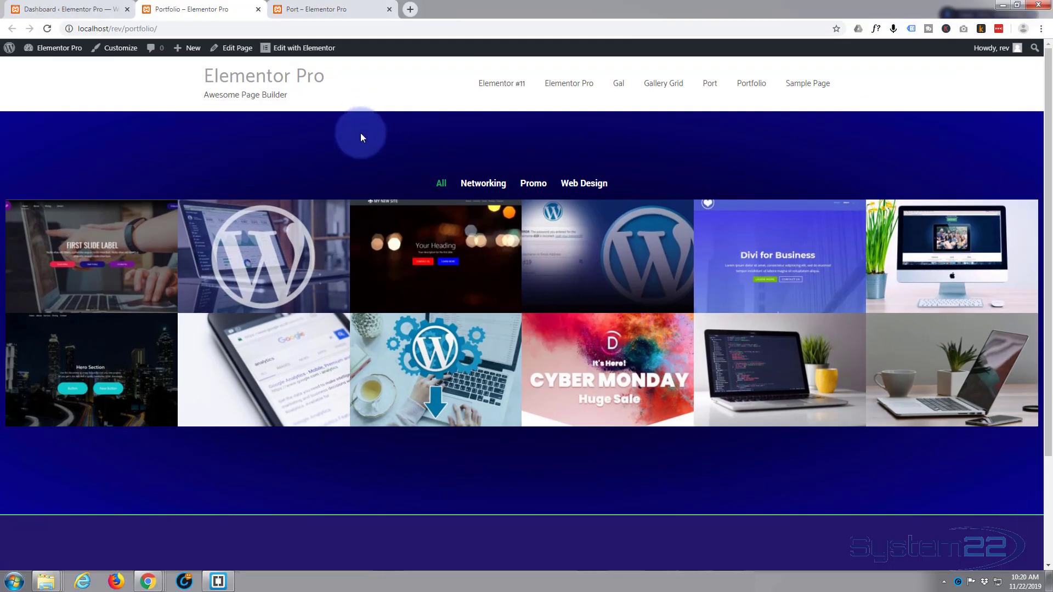
{"action": "scroll", "coordinate": [360, 137], "scroll_direction": "down", "scroll_amount": 3}
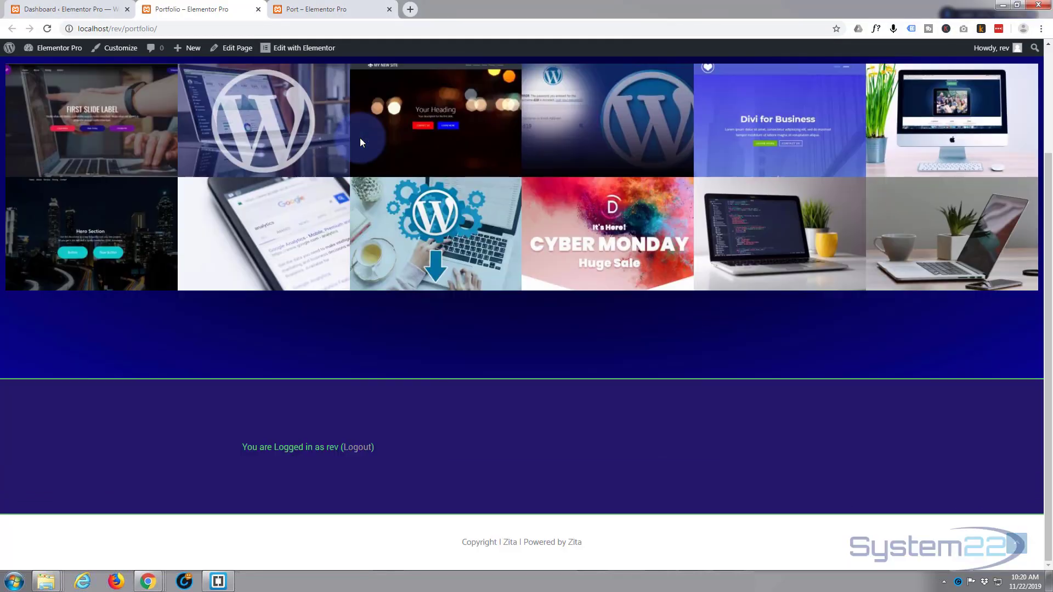
Step: Open the Port page in the Elementor editor and scroll down to the empty drop area
{"action": "left_click", "coordinate": [333, 9]}
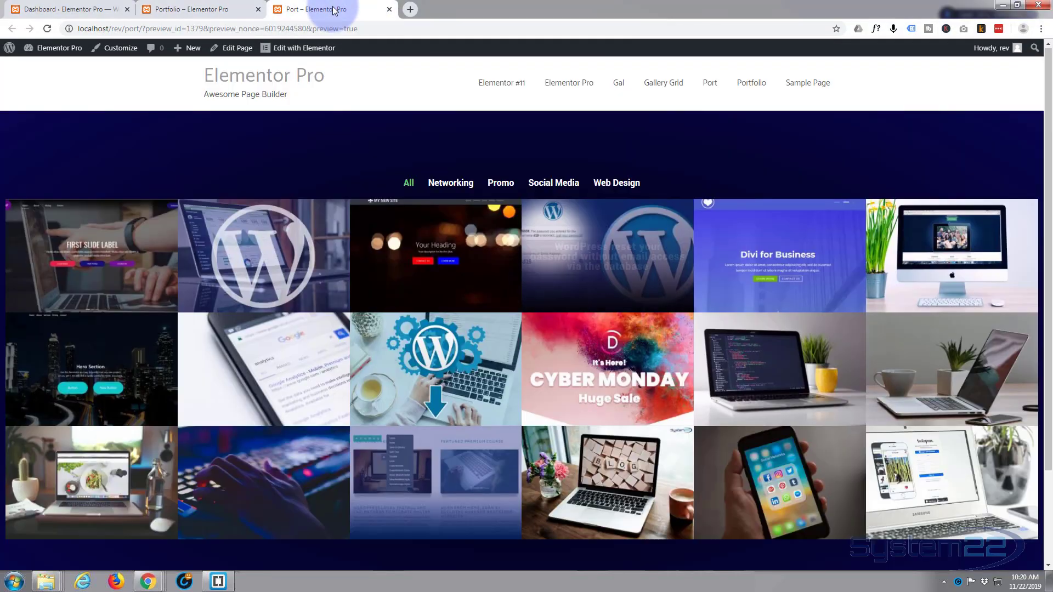
{"action": "left_click", "coordinate": [296, 49]}
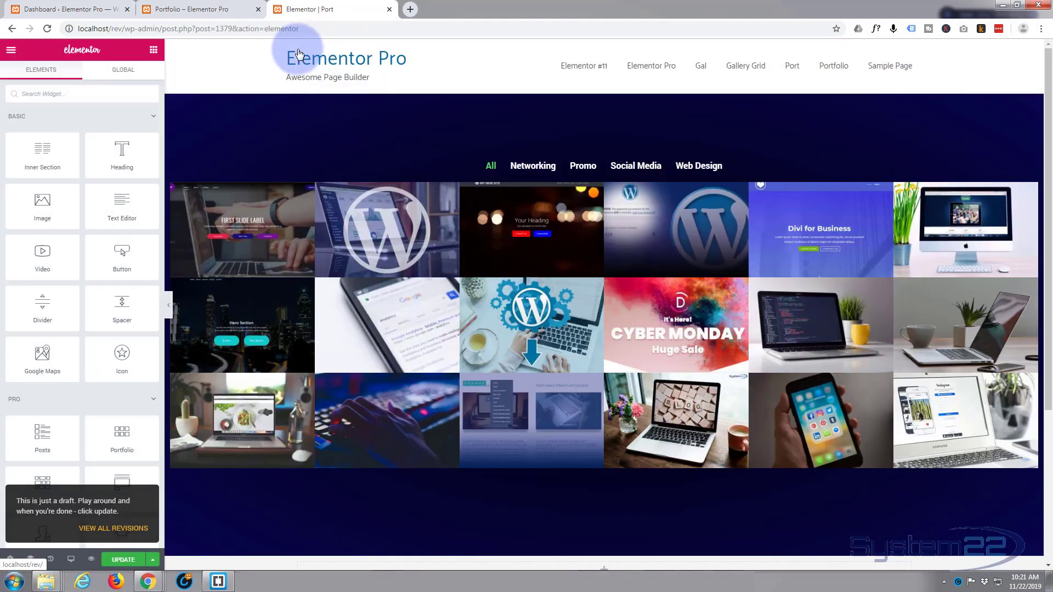
{"action": "scroll", "coordinate": [392, 241], "scroll_direction": "down", "scroll_amount": 3}
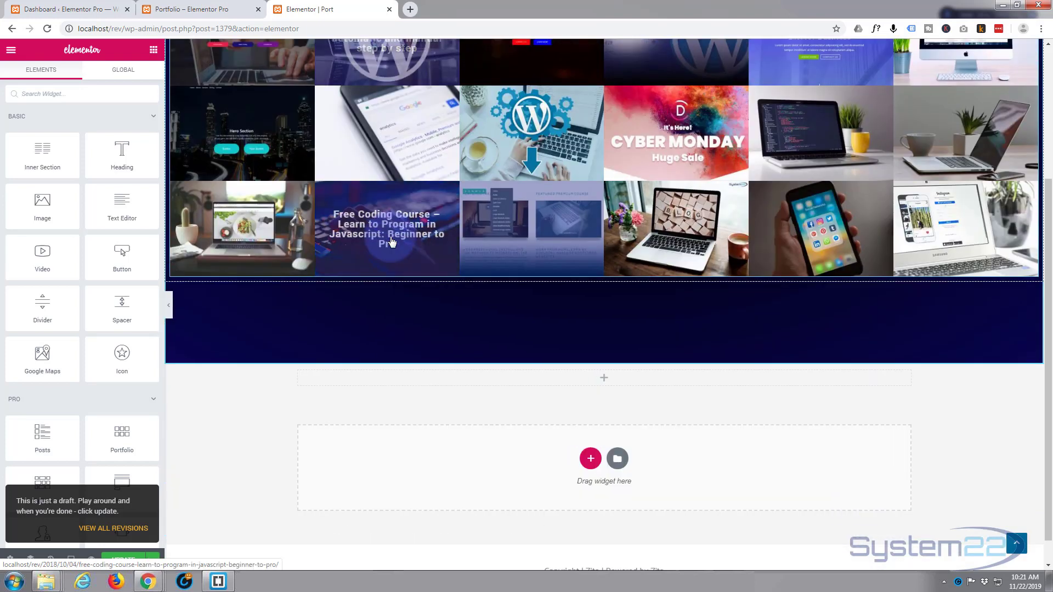
{"action": "scroll", "coordinate": [391, 241], "scroll_direction": "down", "scroll_amount": 1}
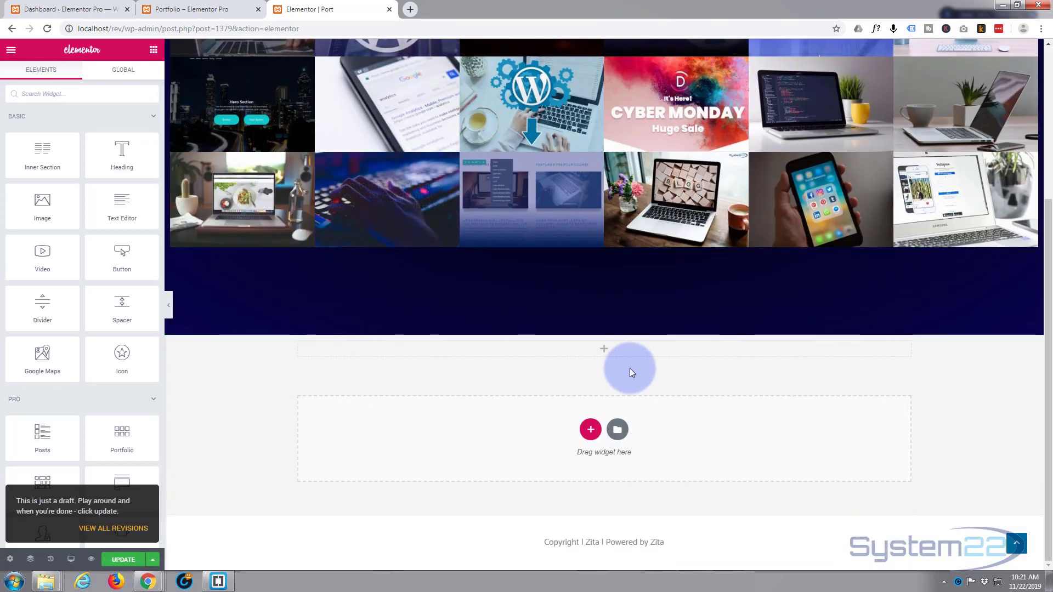
{"action": "mouse_move", "coordinate": [603, 353]}
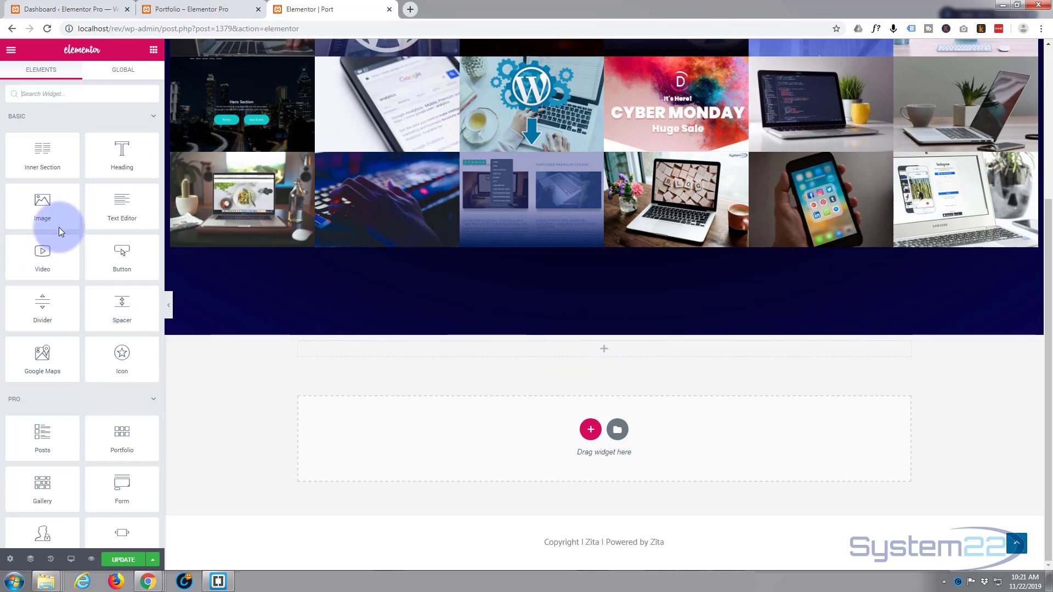
{"action": "scroll", "coordinate": [104, 331], "scroll_direction": "down", "scroll_amount": 1}
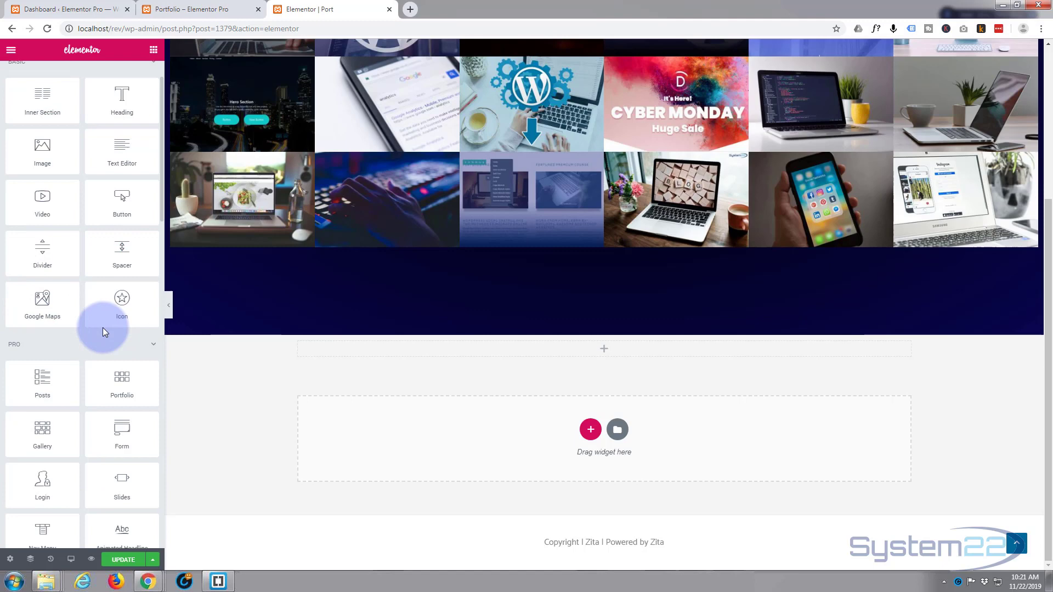
{"action": "scroll", "coordinate": [87, 330], "scroll_direction": "down", "scroll_amount": 1}
{"action": "scroll", "coordinate": [54, 329], "scroll_direction": "down", "scroll_amount": 1}
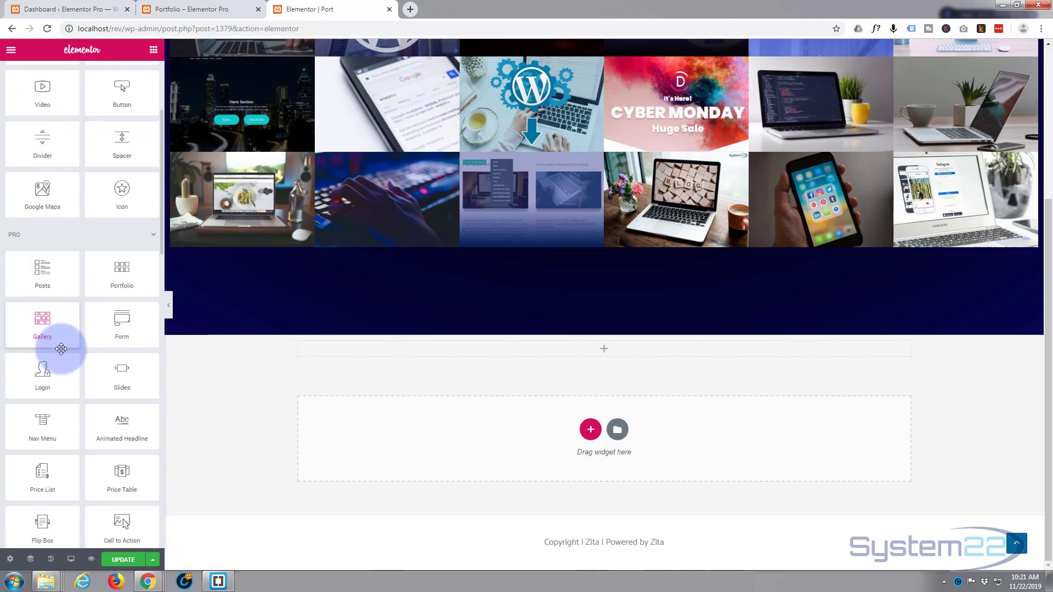
Step: Drop a Login widget below the portfolio grid and delete the empty section above it
{"action": "left_click_drag", "start_coordinate": [43, 377], "coordinate": [588, 452]}
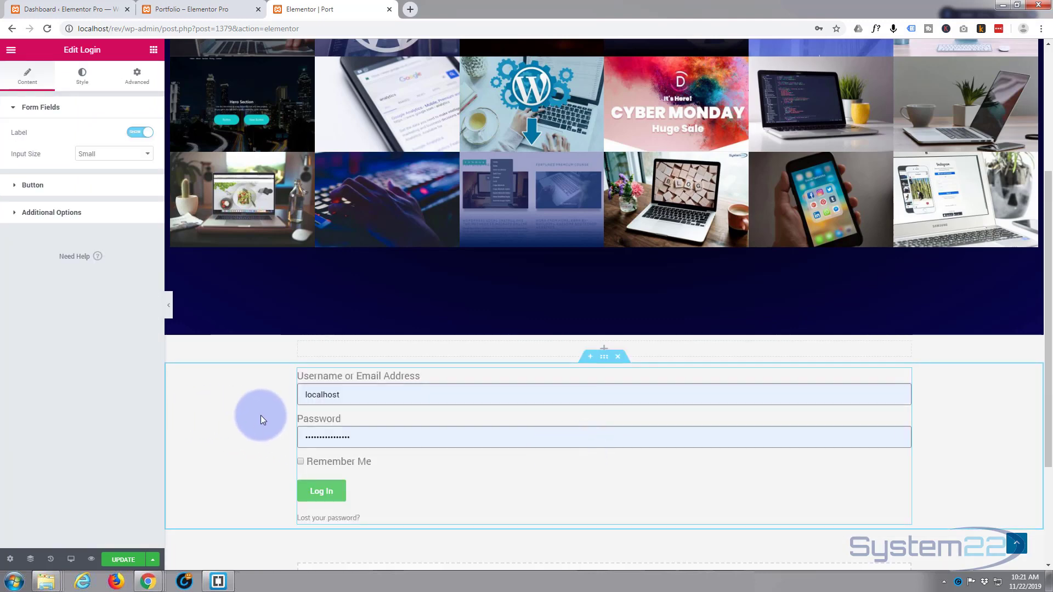
{"action": "scroll", "coordinate": [251, 418], "scroll_direction": "down", "scroll_amount": 2}
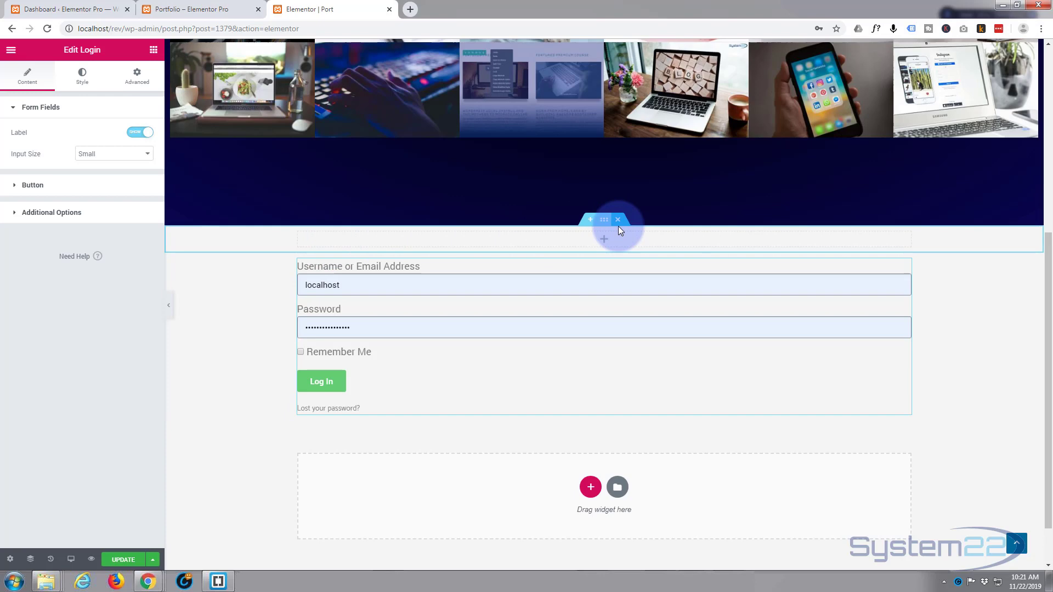
{"action": "left_click", "coordinate": [618, 220]}
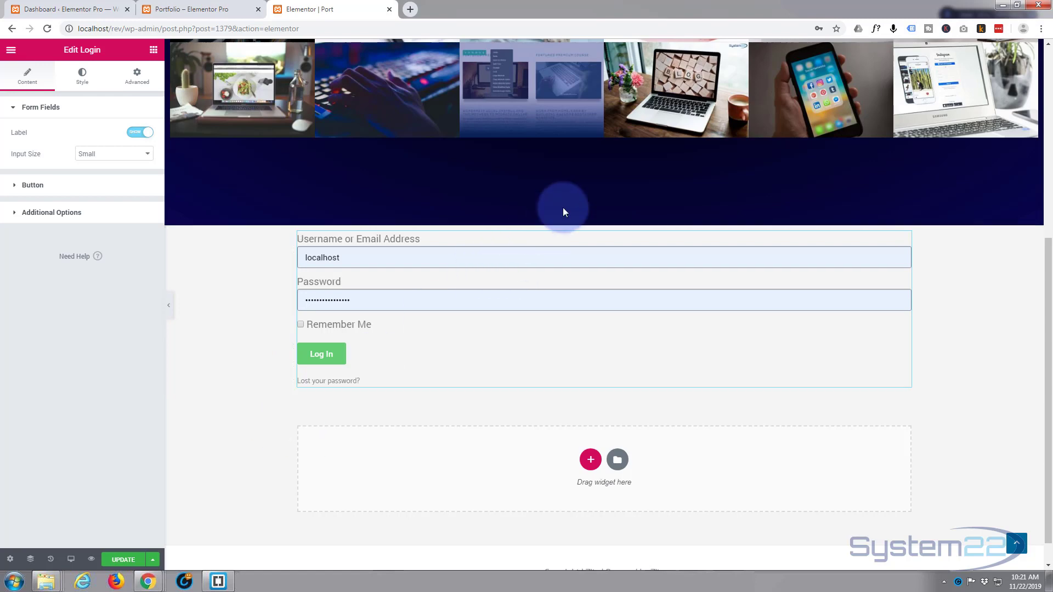
{"action": "mouse_move", "coordinate": [606, 226]}
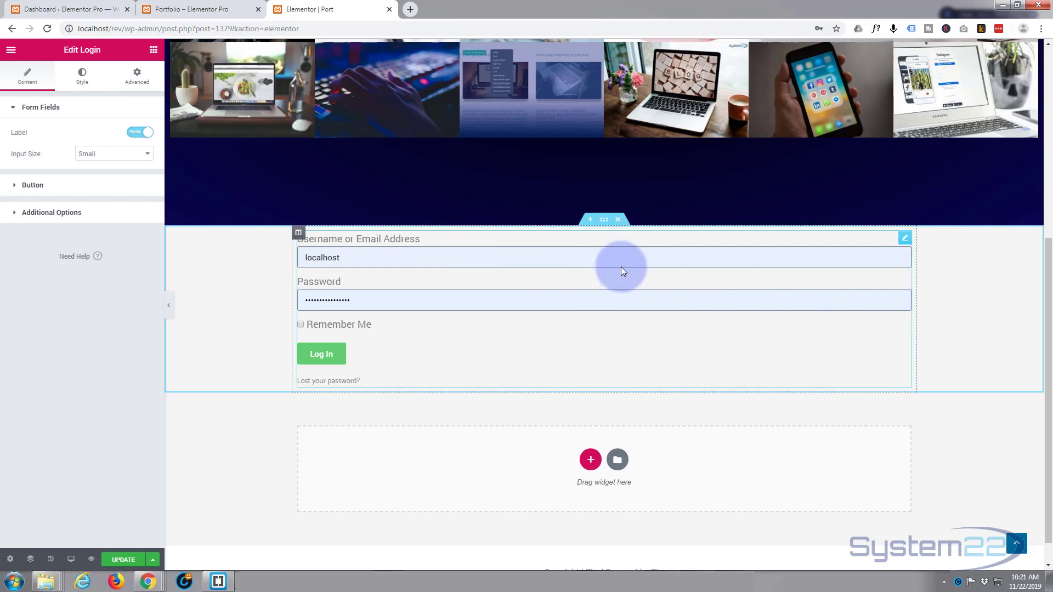
{"action": "right_click", "coordinate": [298, 234]}
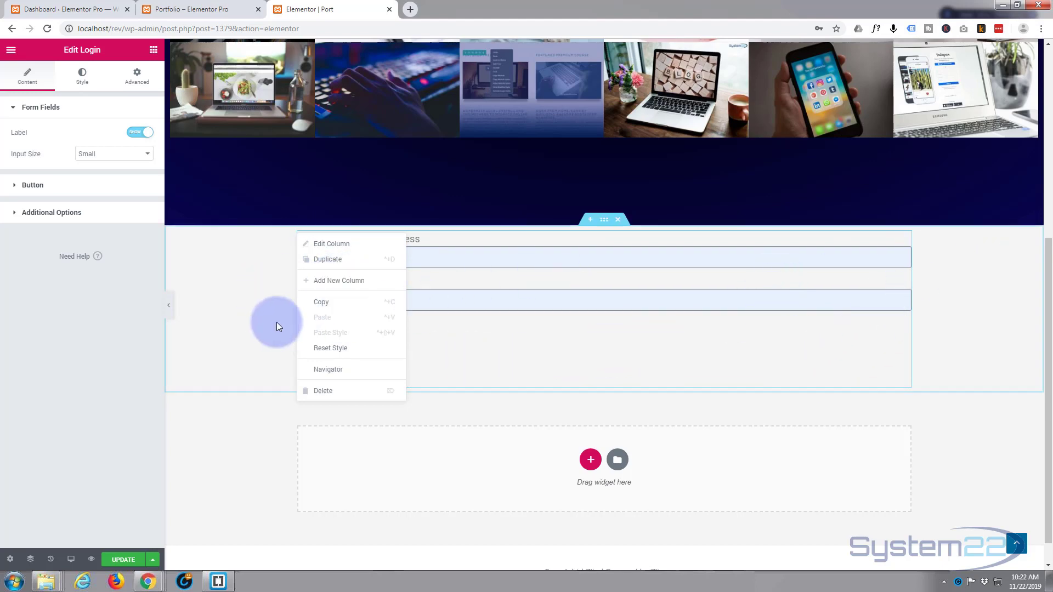
{"action": "left_click", "coordinate": [255, 338]}
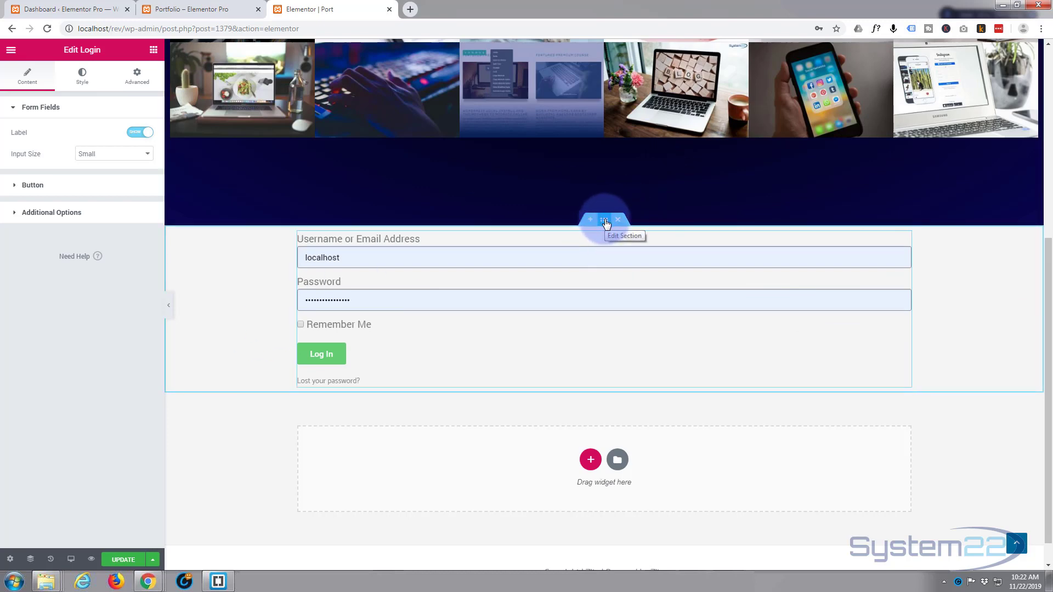
Step: Give the login section a Classic background coloured #333333
{"action": "left_click", "coordinate": [605, 221]}
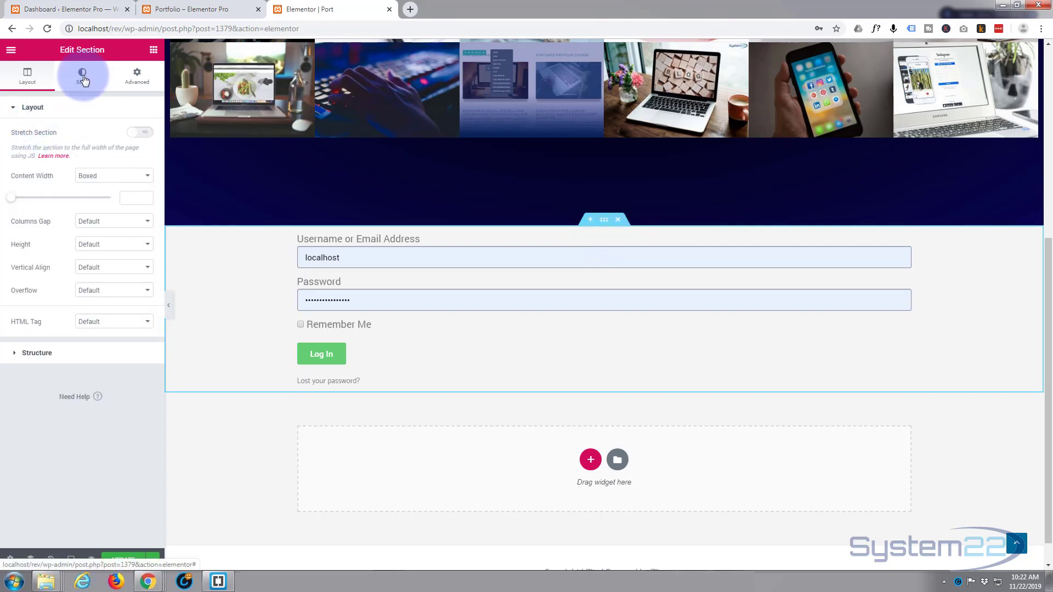
{"action": "left_click", "coordinate": [83, 80]}
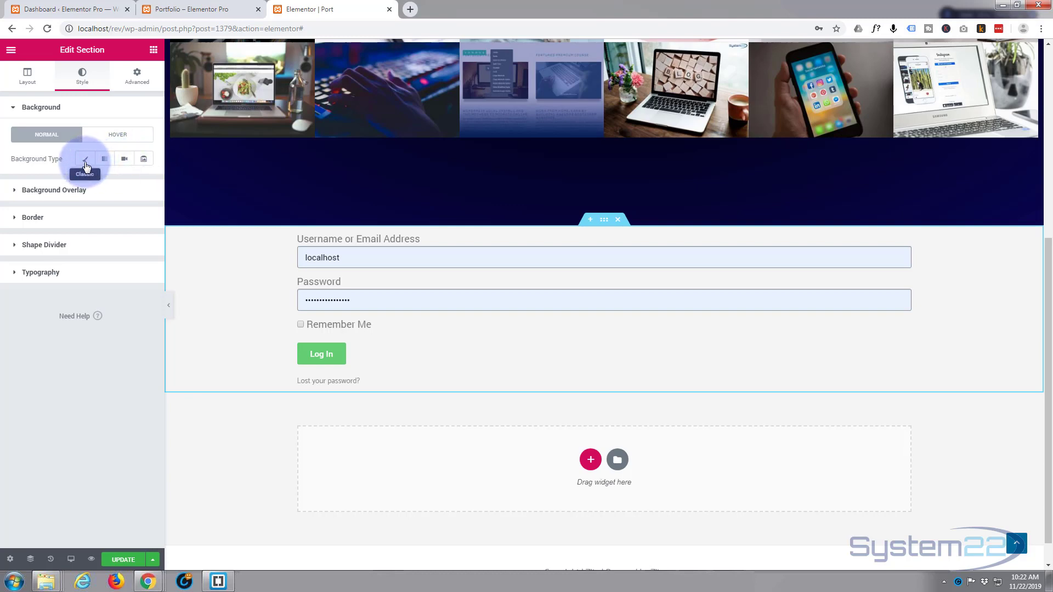
{"action": "left_click", "coordinate": [85, 160]}
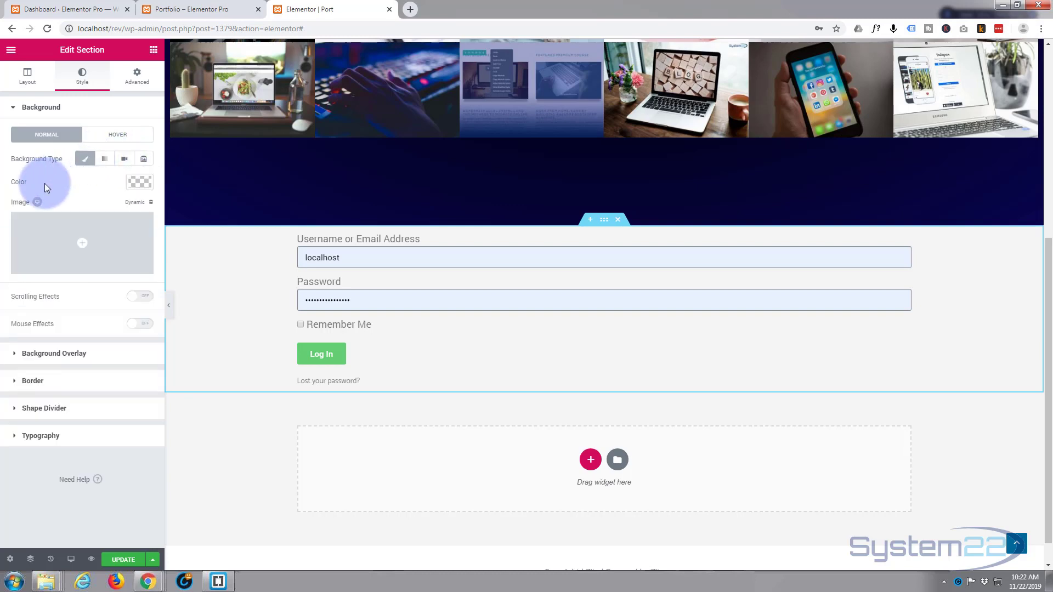
{"action": "left_click", "coordinate": [144, 183]}
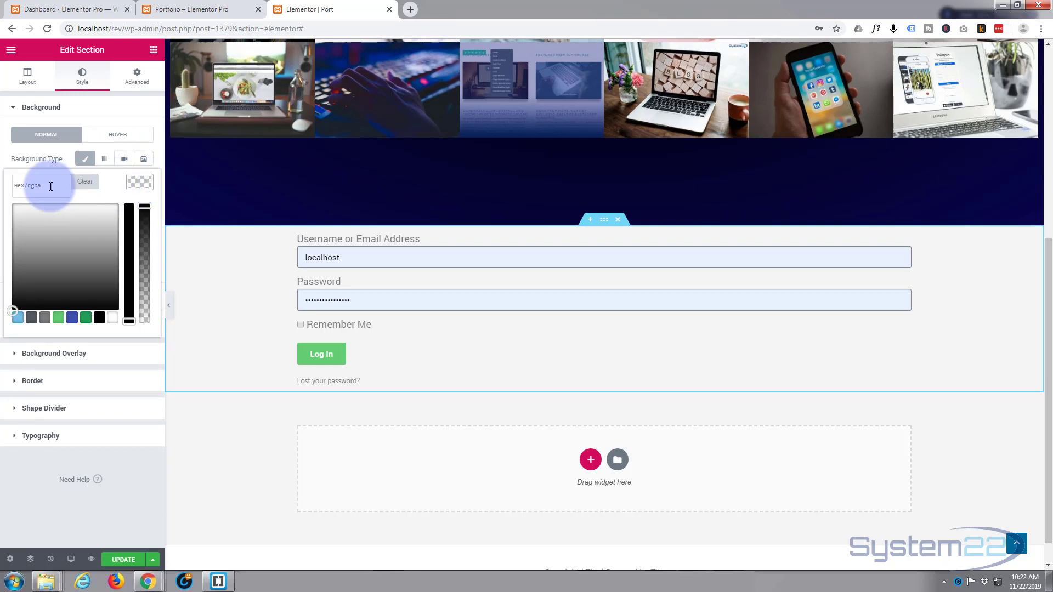
{"action": "left_click", "coordinate": [3, 192]}
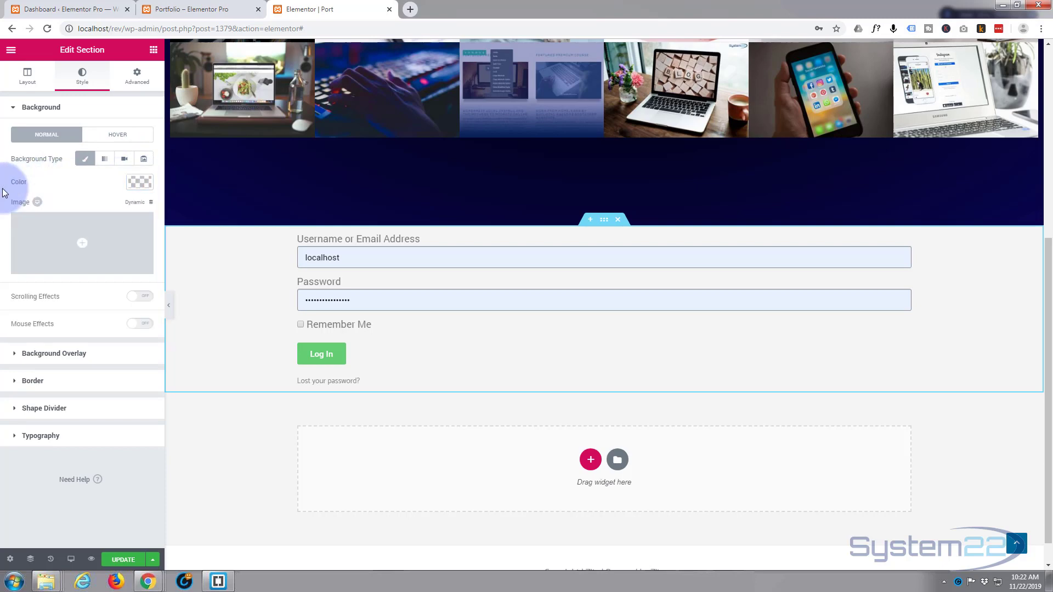
{"action": "left_click", "coordinate": [39, 184]}
{"action": "type", "text": "#333333"}
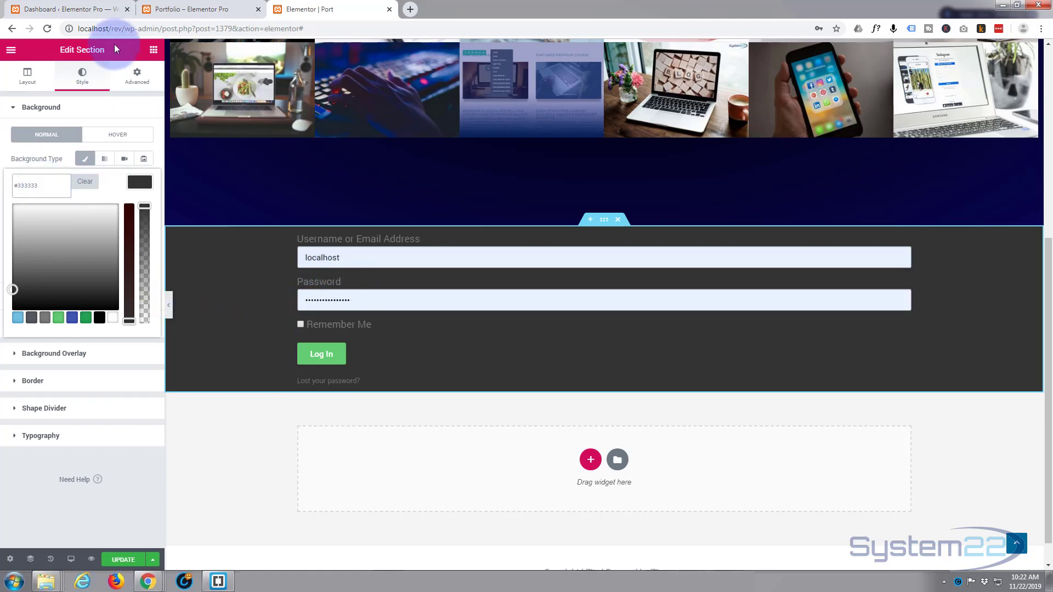
Step: Unlink the section padding and set top and bottom padding to 100
{"action": "left_click", "coordinate": [138, 74]}
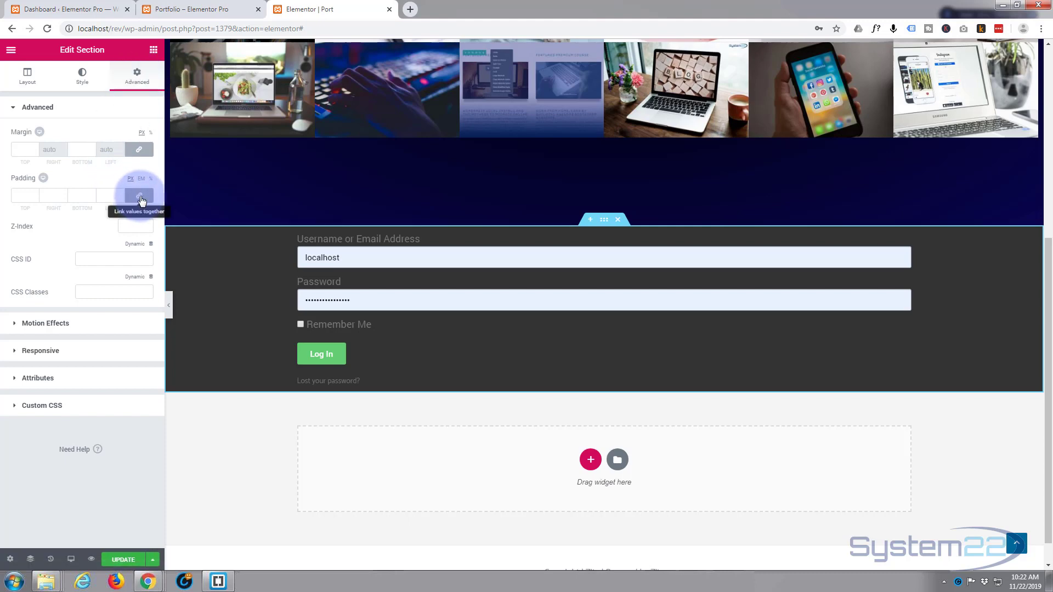
{"action": "left_click", "coordinate": [141, 199]}
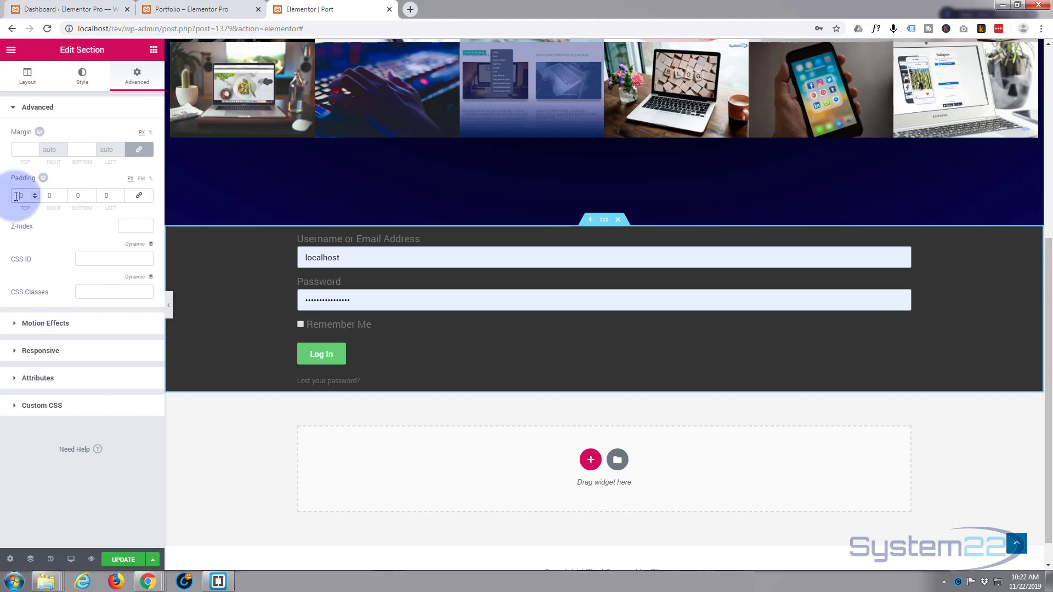
{"action": "left_click", "coordinate": [17, 196]}
{"action": "type", "text": "100"}
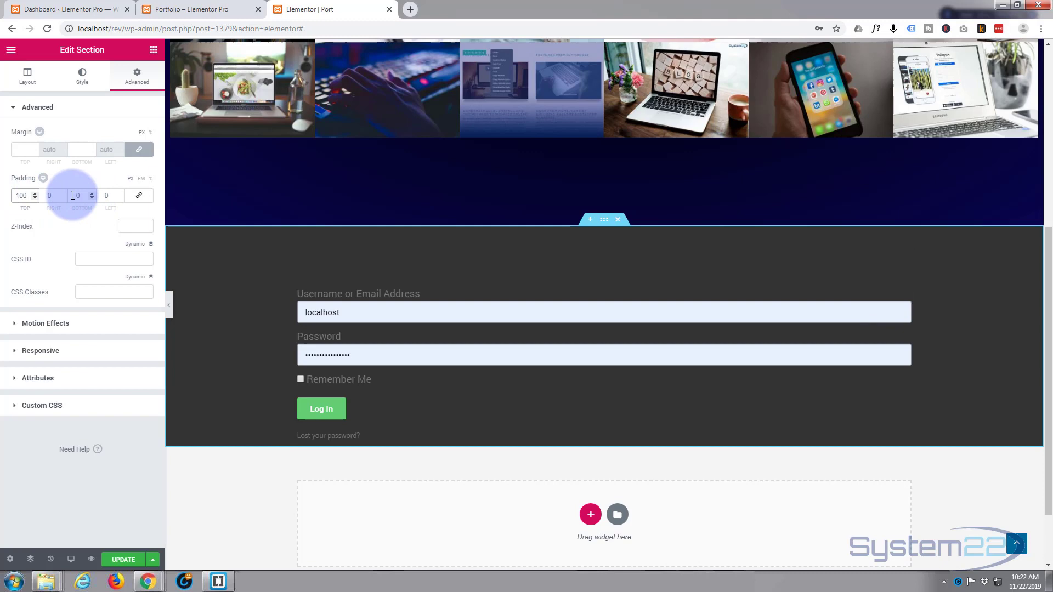
{"action": "left_click", "coordinate": [73, 196]}
{"action": "type", "text": "100"}
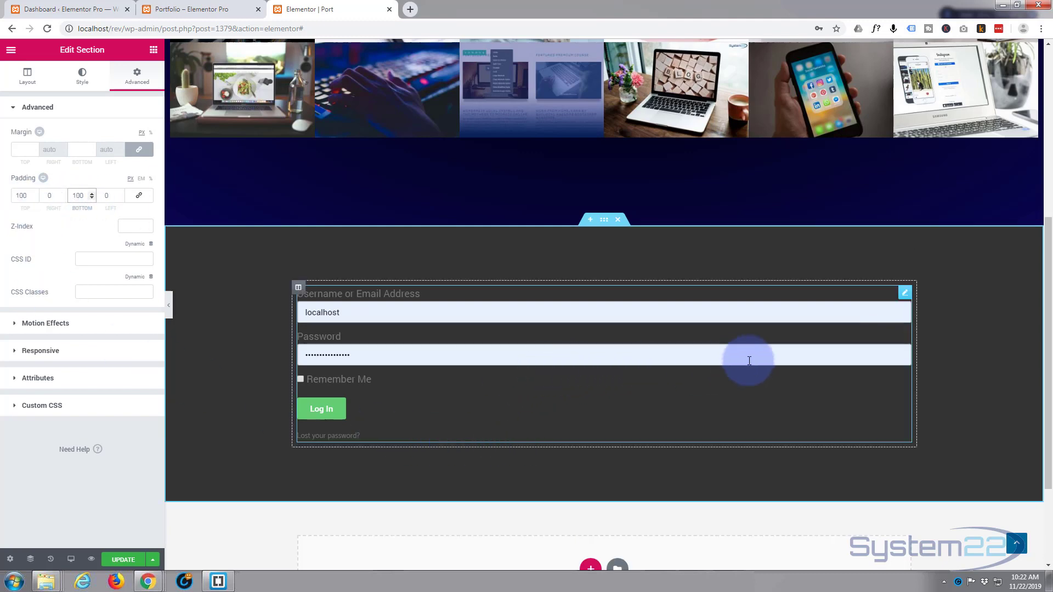
Step: Show the field labels and set the input size to Medium
{"action": "left_click", "coordinate": [904, 298]}
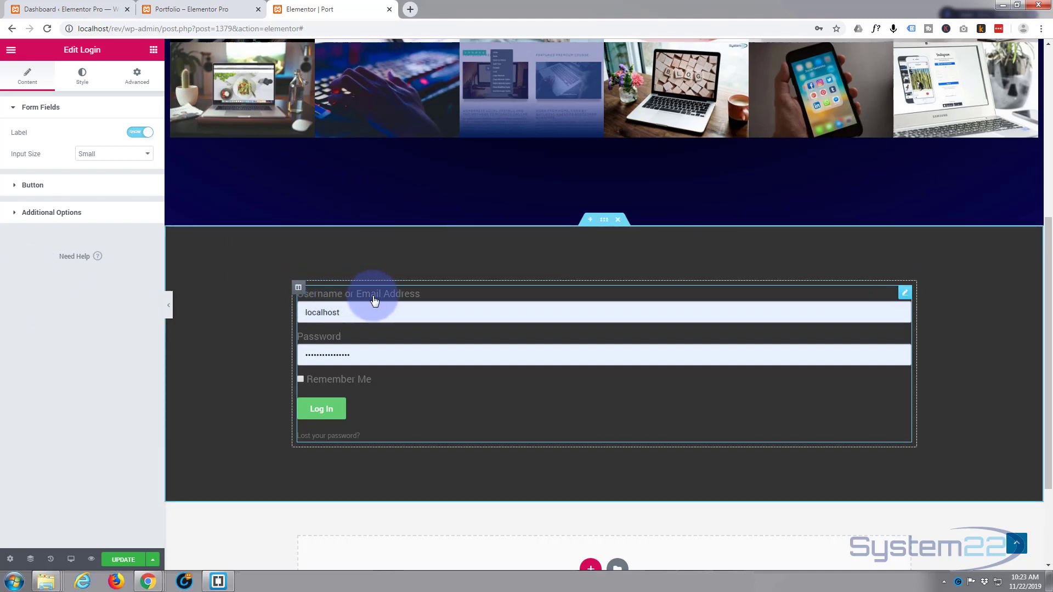
{"action": "left_click", "coordinate": [135, 134]}
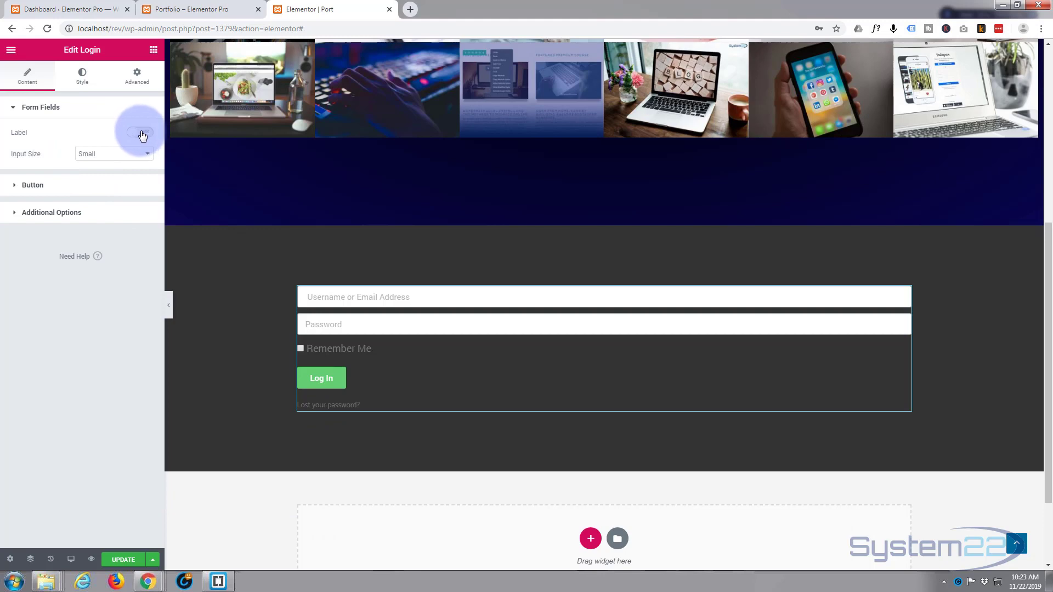
{"action": "left_click", "coordinate": [142, 134]}
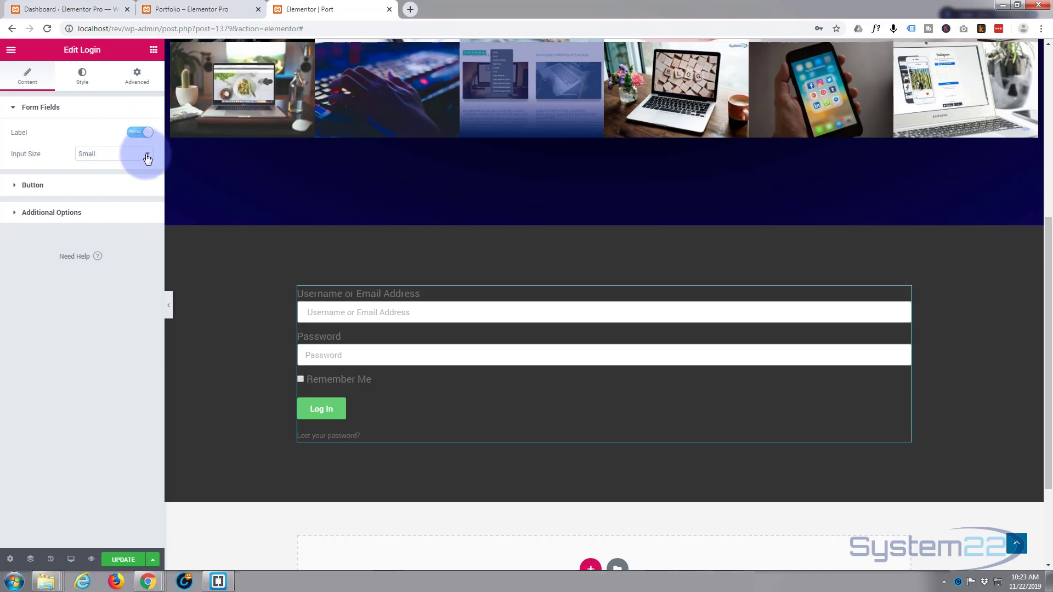
{"action": "left_click", "coordinate": [147, 157]}
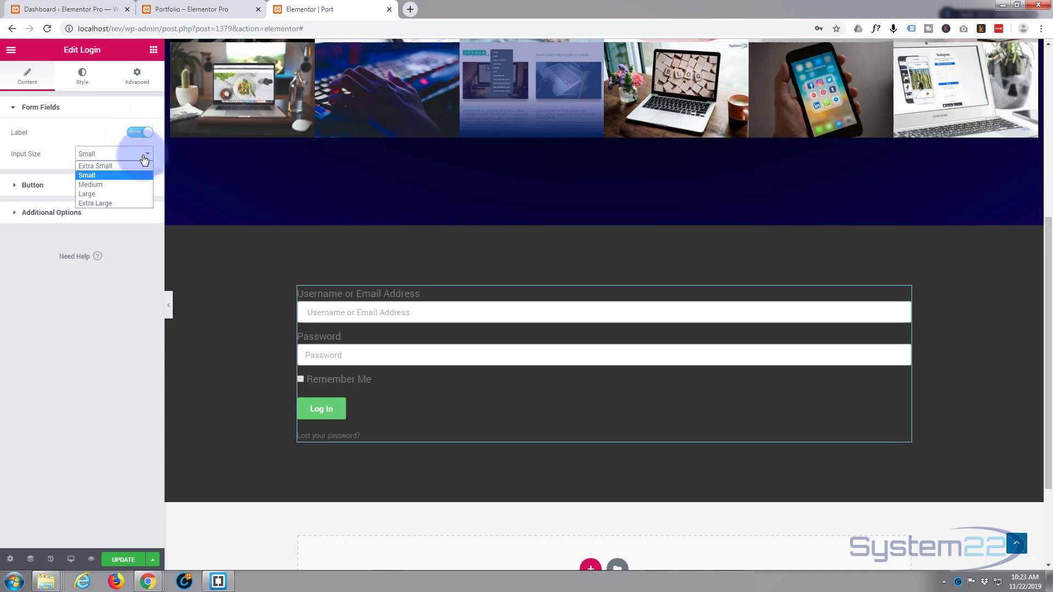
{"action": "left_click", "coordinate": [120, 185]}
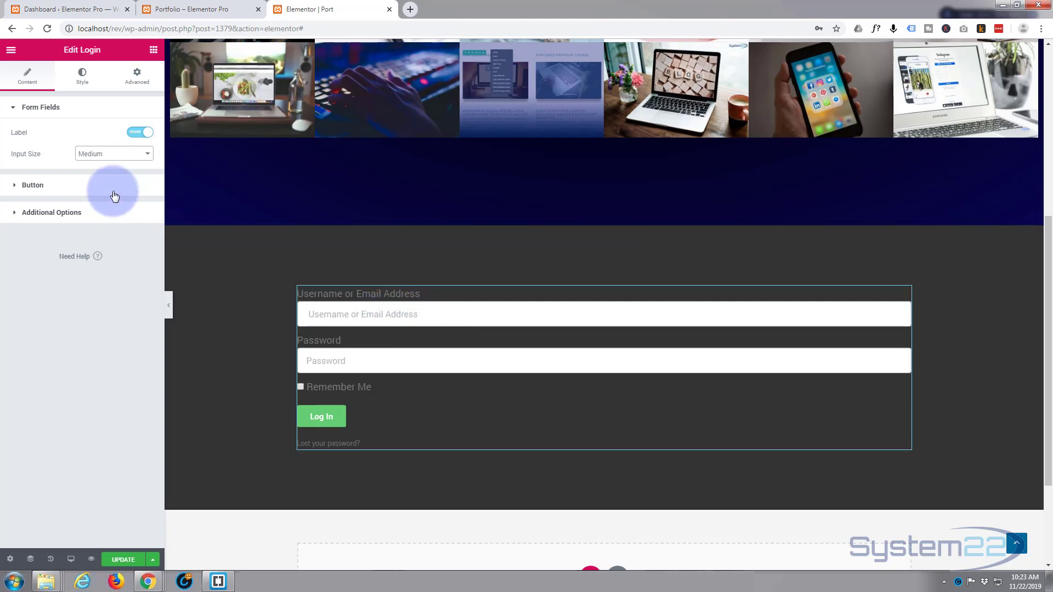
Step: Change the button text to 'Wordpress Login', make it Medium and centre it
{"action": "left_click", "coordinate": [15, 186]}
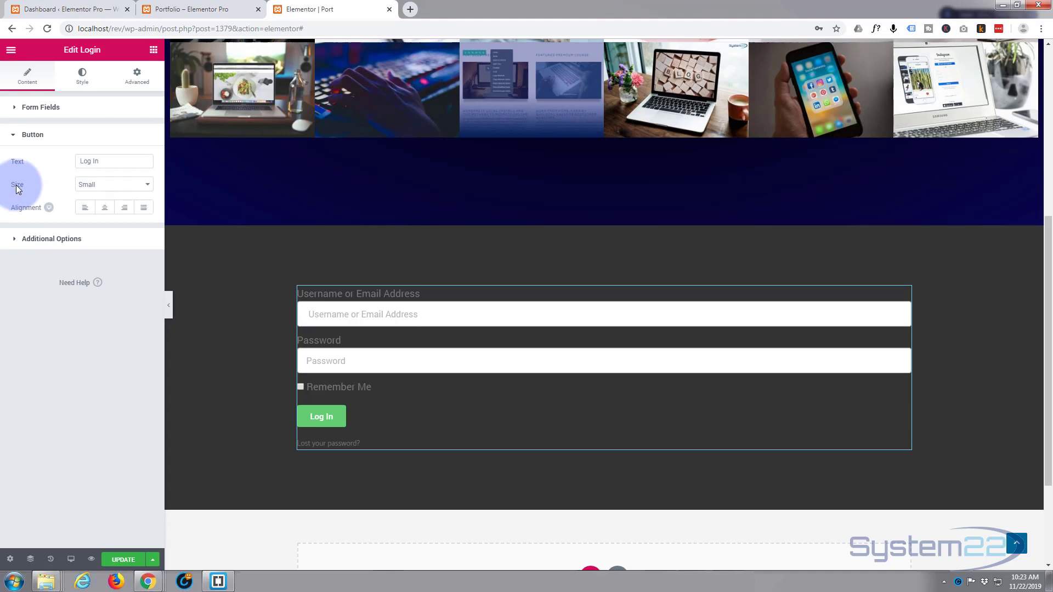
{"action": "left_click_drag", "start_coordinate": [100, 161], "coordinate": [67, 158]}
{"action": "type", "text": "Wordpress"}
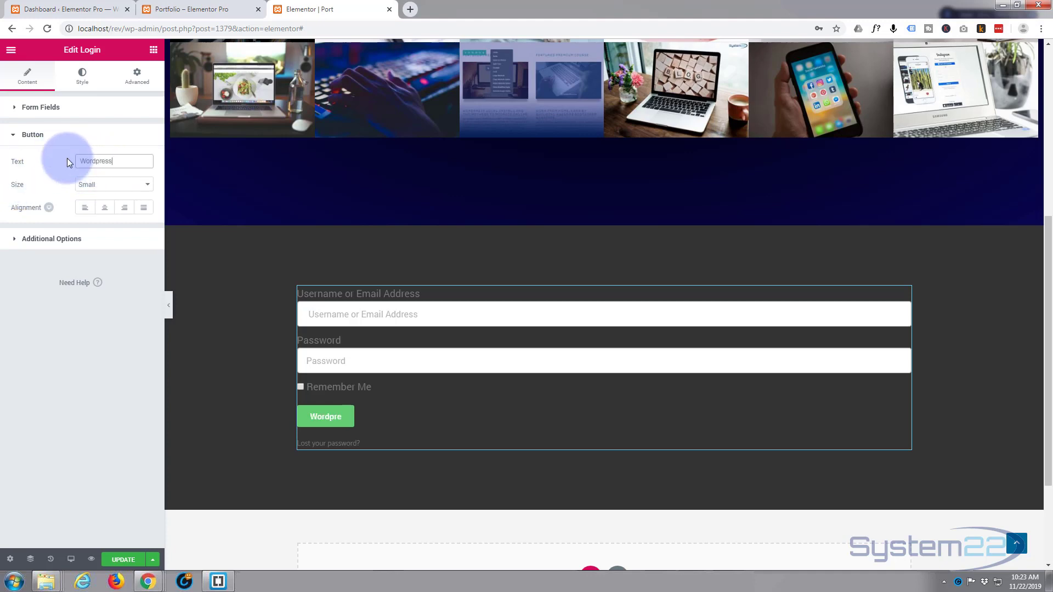
{"action": "type", "text": " Login"}
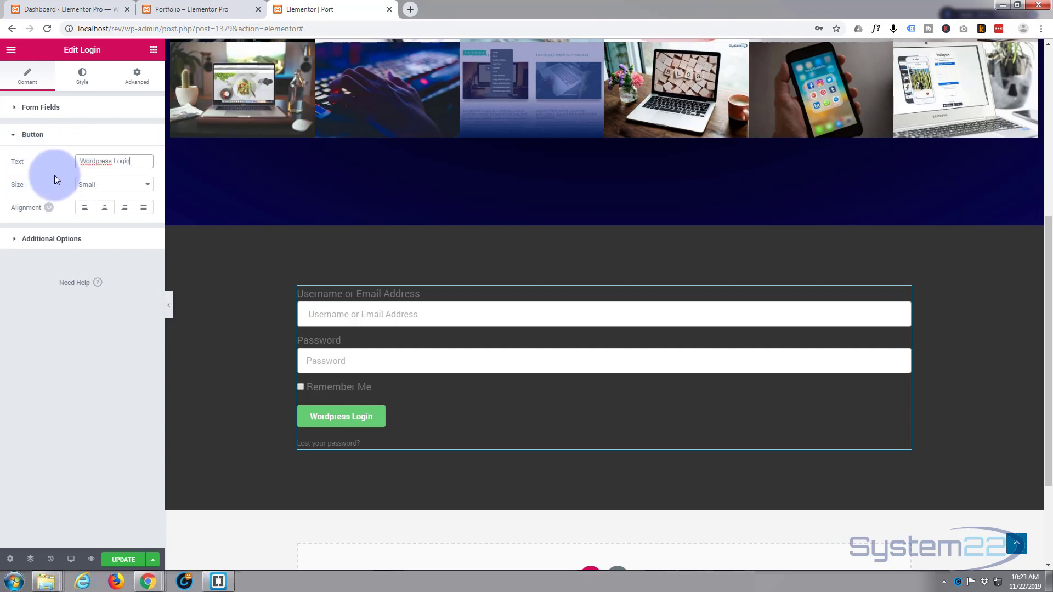
{"action": "left_click", "coordinate": [143, 187]}
{"action": "left_click", "coordinate": [112, 215]}
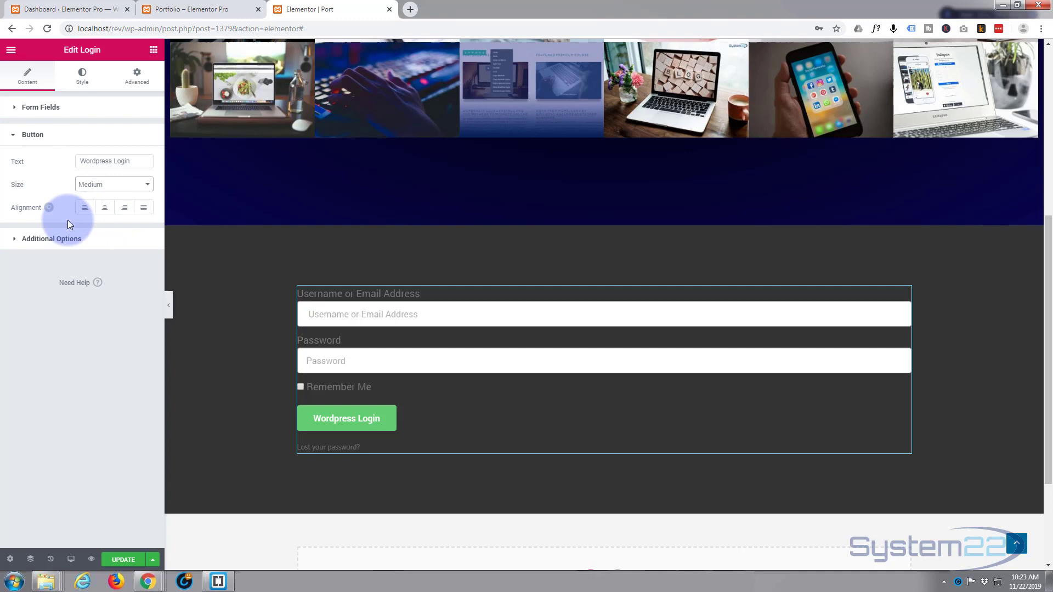
{"action": "left_click", "coordinate": [106, 208]}
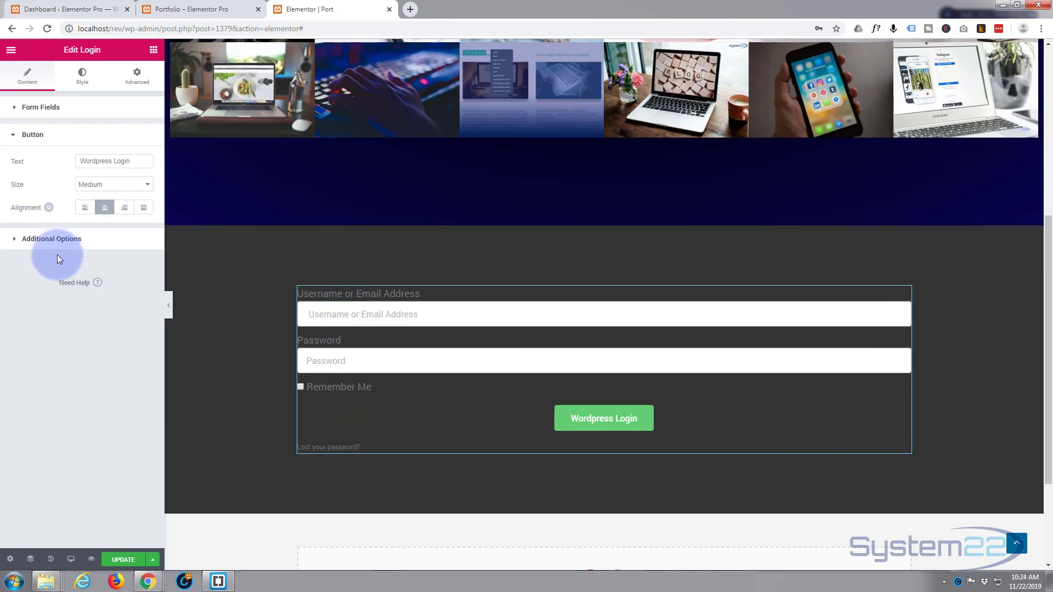
{"action": "left_click", "coordinate": [14, 240]}
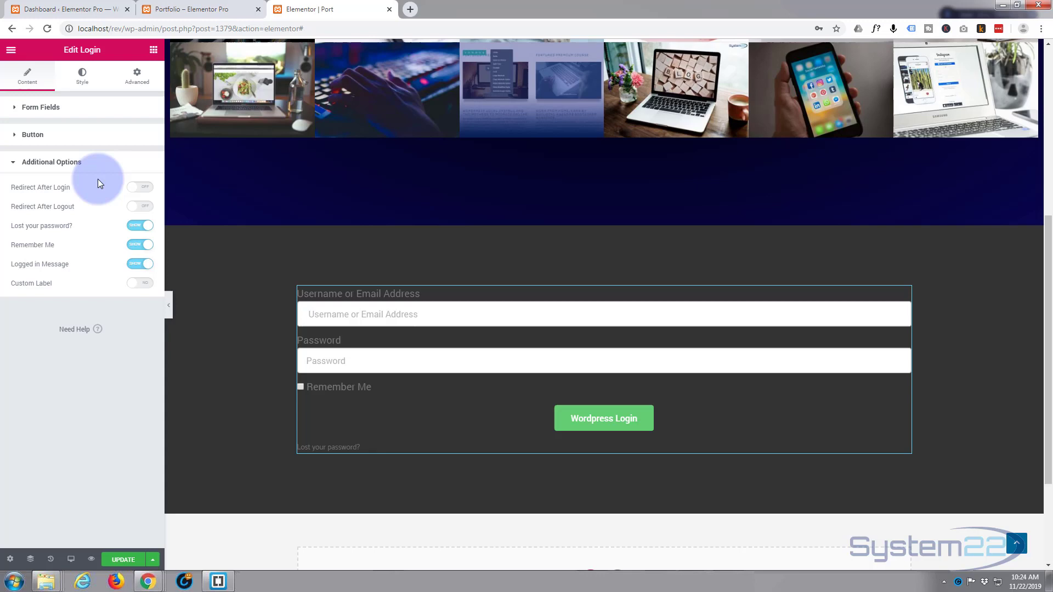
{"action": "left_click", "coordinate": [143, 188]}
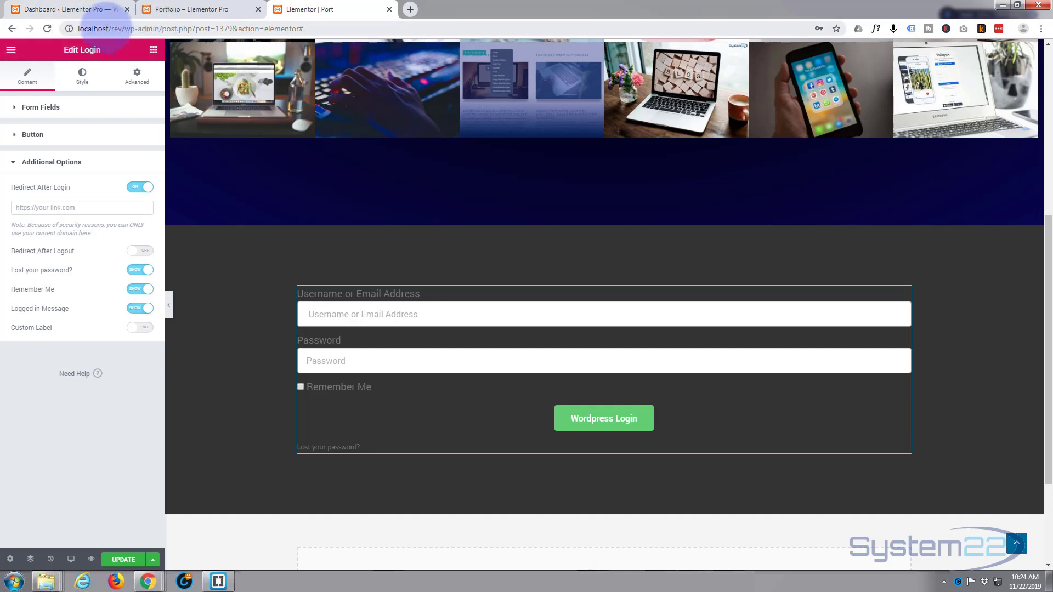
{"action": "left_click_drag", "start_coordinate": [77, 28], "coordinate": [126, 29]}
{"action": "key", "text": "ctrl+c"}
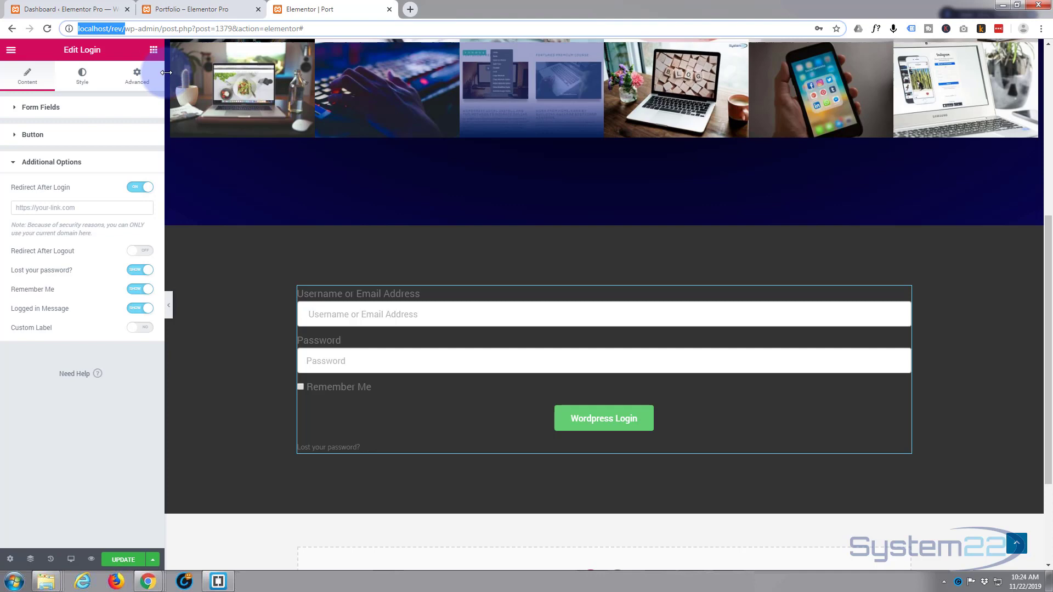
{"action": "left_click", "coordinate": [32, 208]}
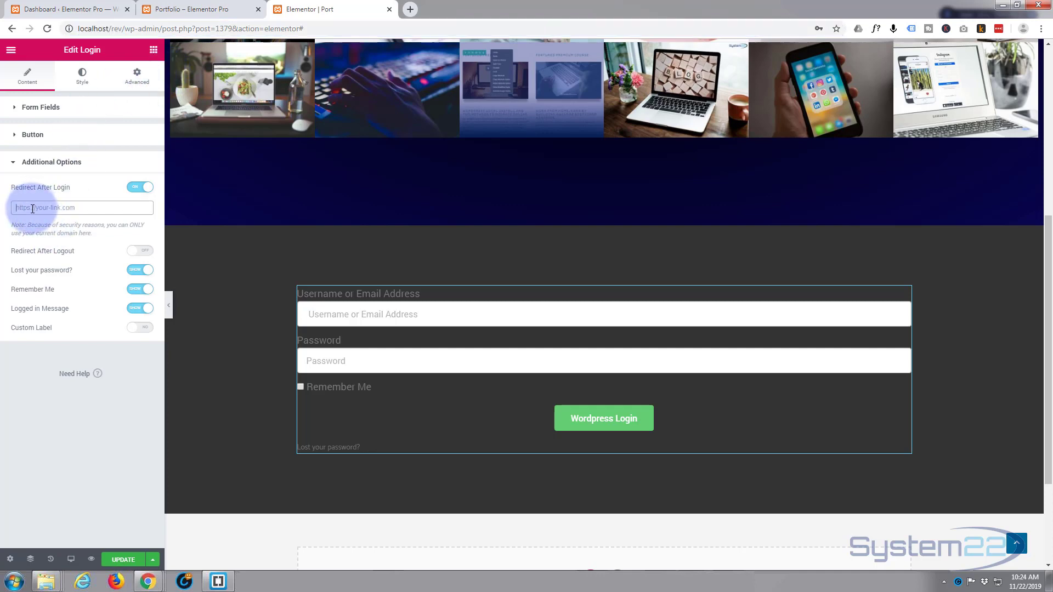
{"action": "key", "text": "ctrl+v"}
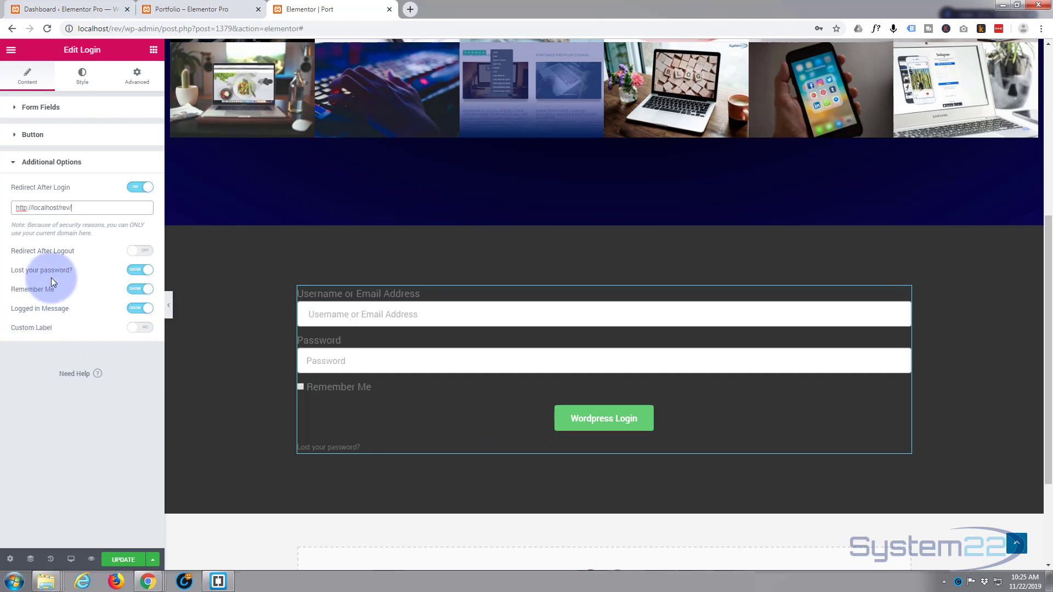
Step: Turn on Custom Label and change the username label and placeholder to 'Name or Email Address'
{"action": "left_click", "coordinate": [144, 328]}
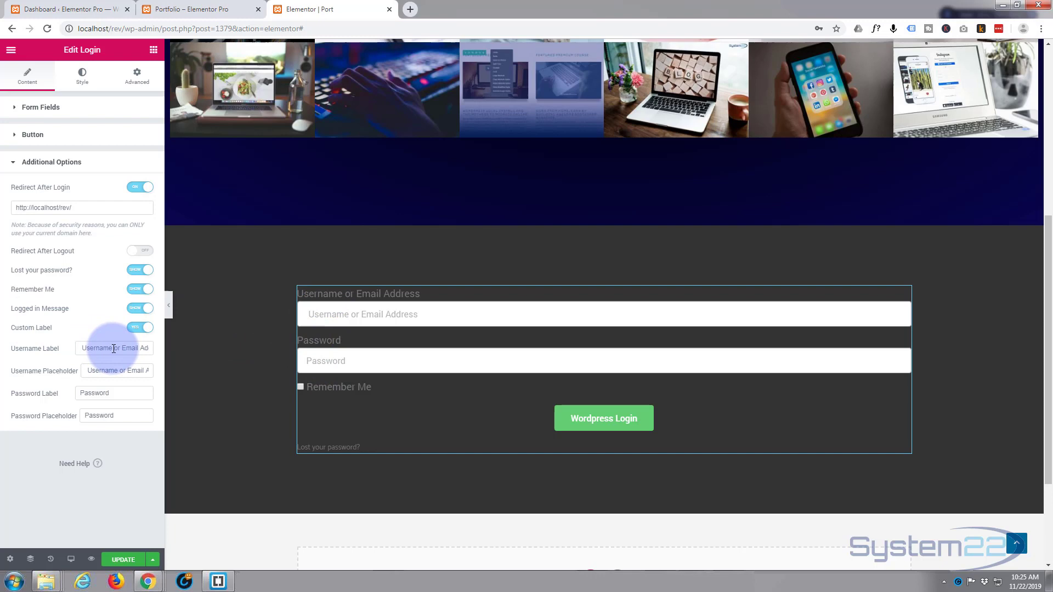
{"action": "left_click_drag", "start_coordinate": [114, 349], "coordinate": [70, 352]}
{"action": "type", "text": "Name"}
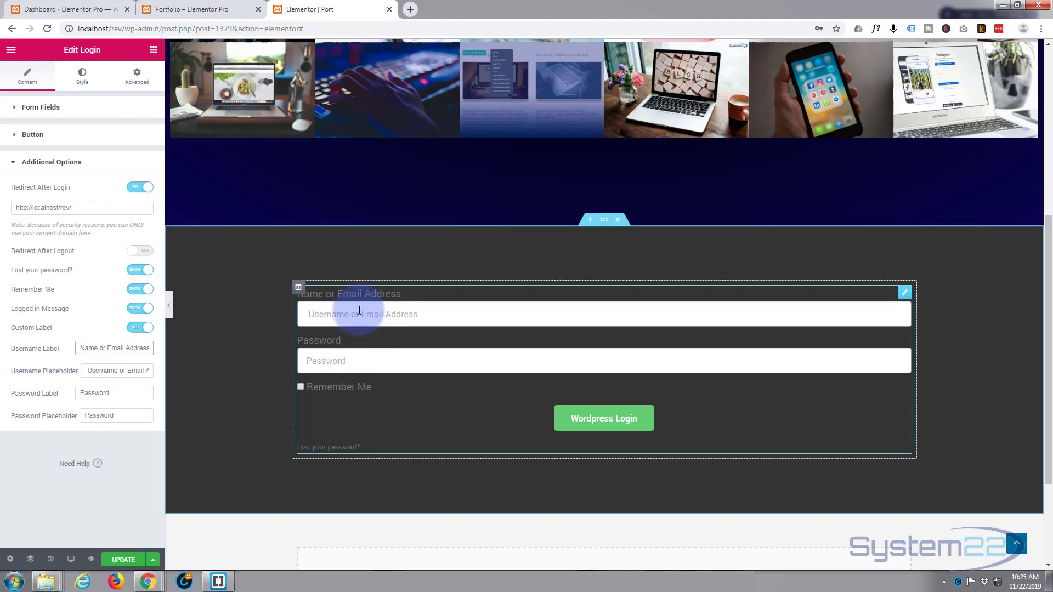
{"action": "left_click_drag", "start_coordinate": [88, 372], "coordinate": [117, 373]}
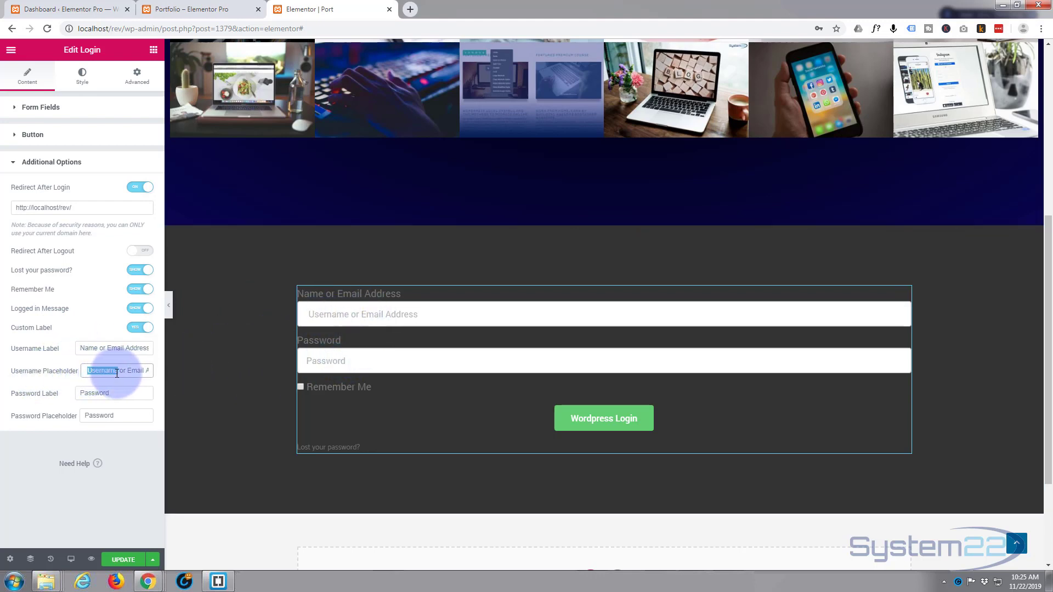
{"action": "type", "text": "Name"}
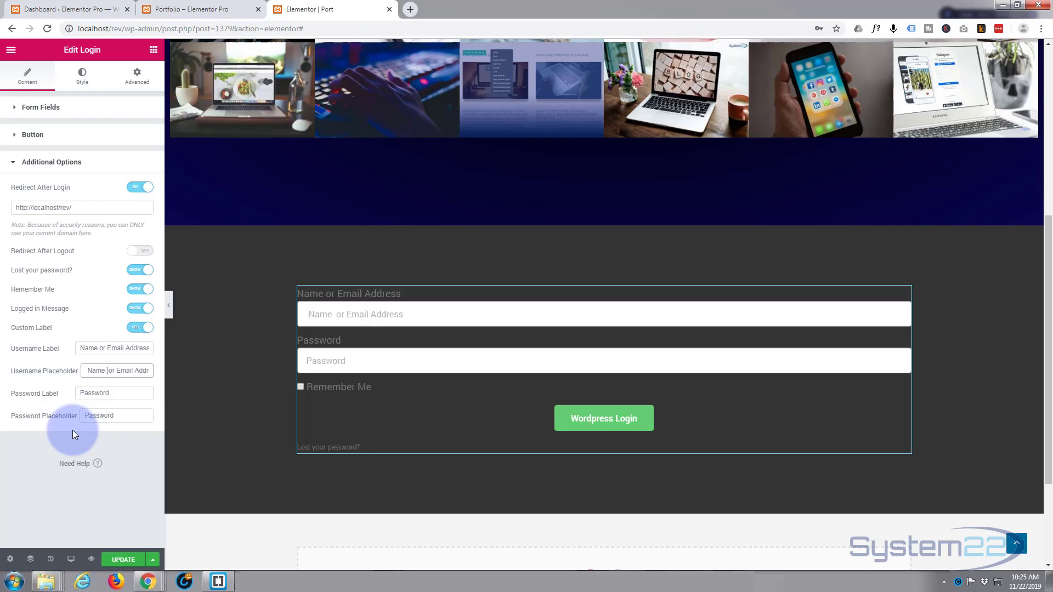
Step: Set the form's Links Color to the green preset
{"action": "left_click", "coordinate": [83, 77]}
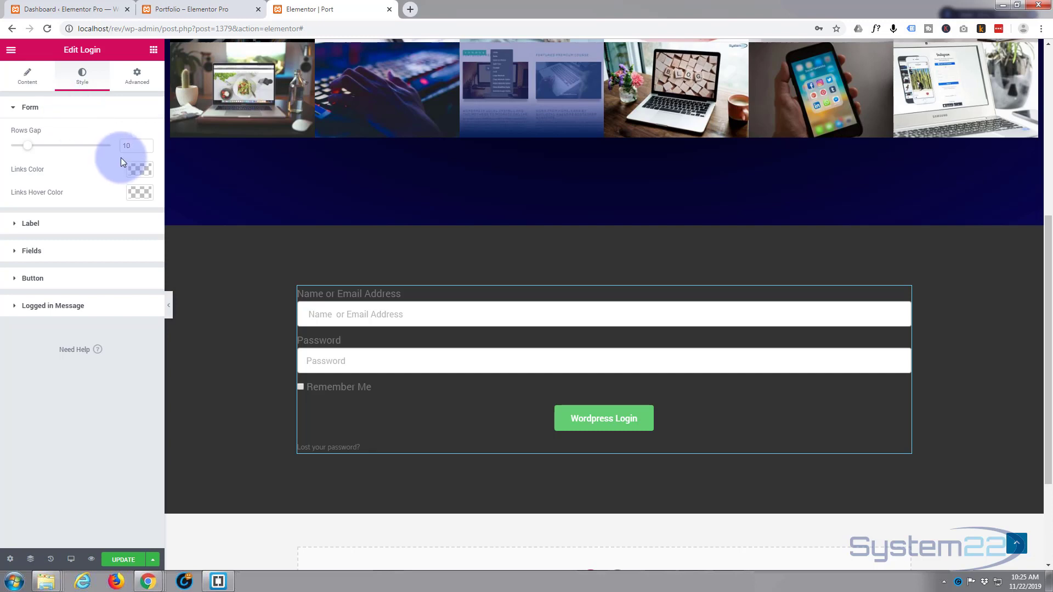
{"action": "mouse_move", "coordinate": [29, 152]}
{"action": "left_mouse_down"}
{"action": "mouse_move", "coordinate": [63, 150]}
{"action": "mouse_move", "coordinate": [29, 153]}
{"action": "left_mouse_up"}
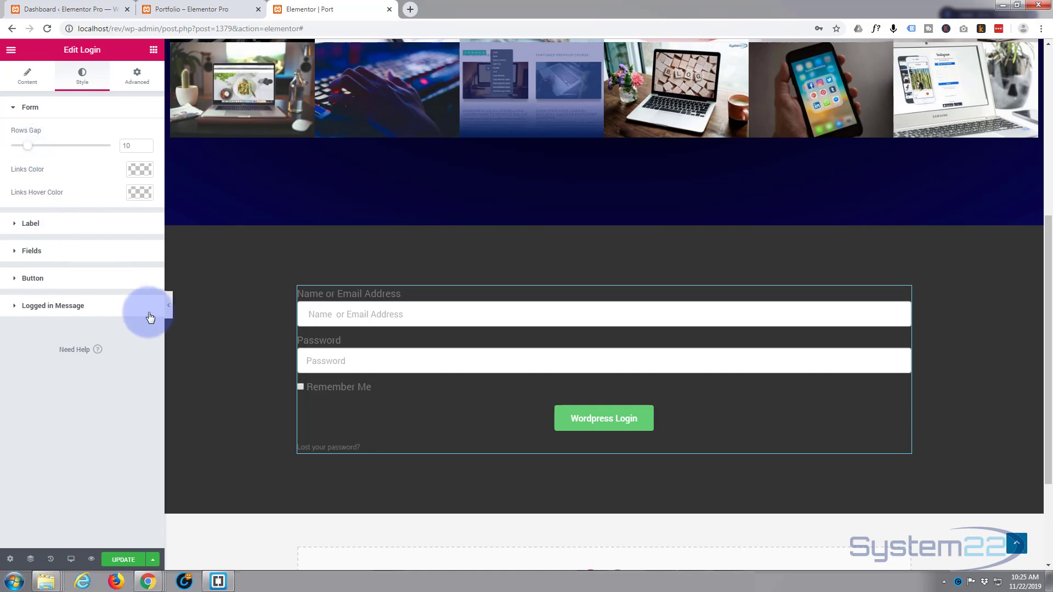
{"action": "left_click", "coordinate": [143, 170]}
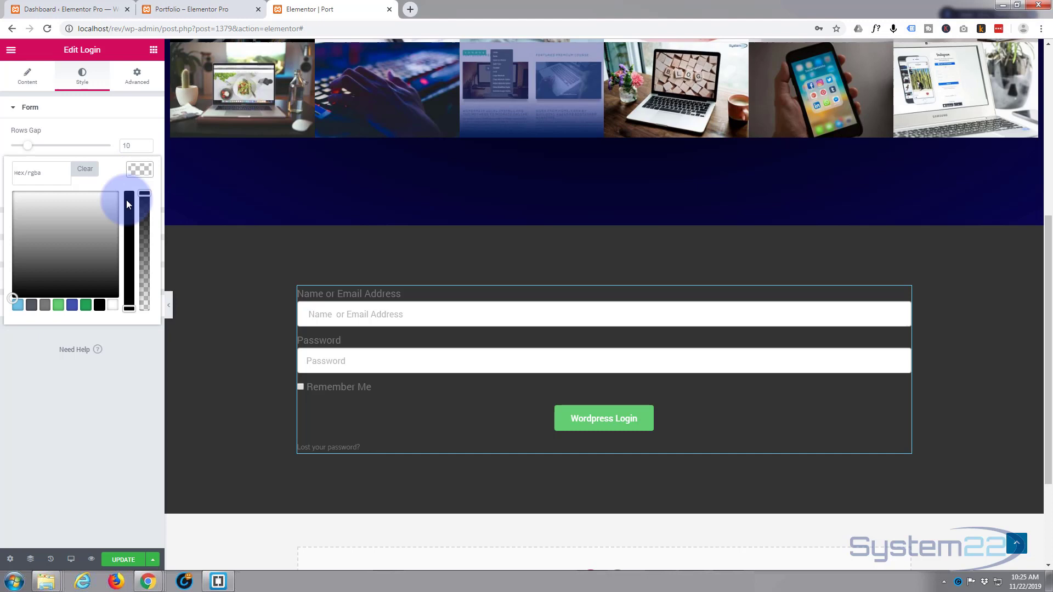
{"action": "left_click", "coordinate": [59, 308]}
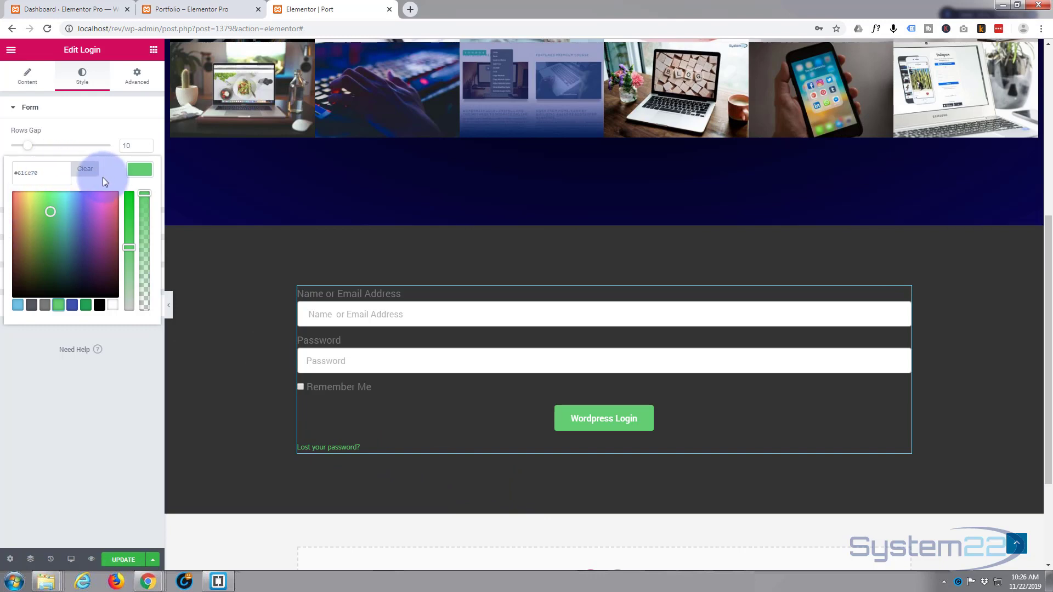
{"action": "left_click", "coordinate": [138, 168]}
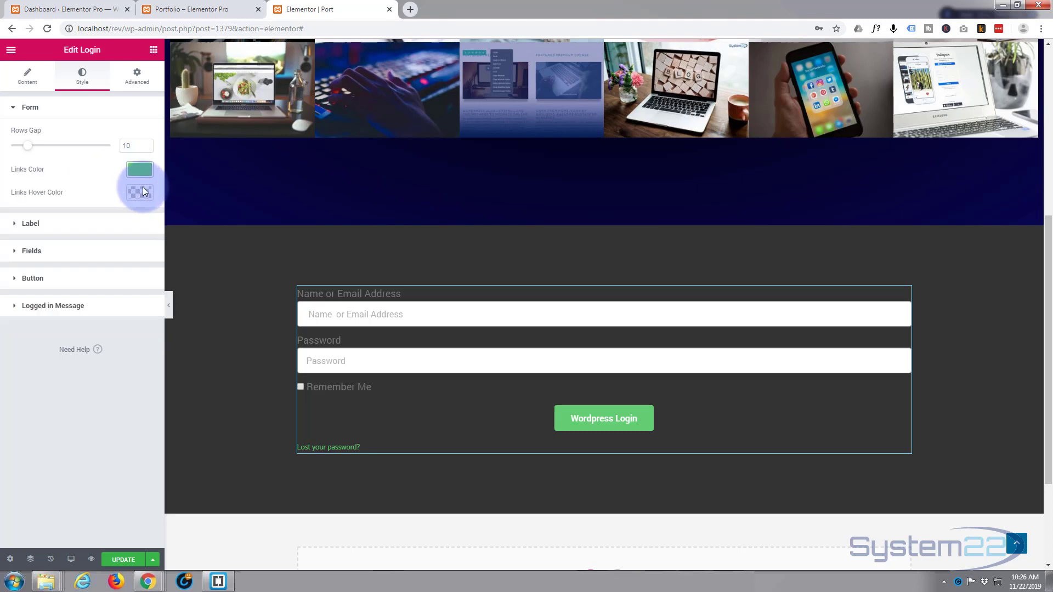
Step: Set the Links Hover Color to the light blue #6ec1e4 preset
{"action": "left_click", "coordinate": [142, 189]}
{"action": "left_click", "coordinate": [18, 328]}
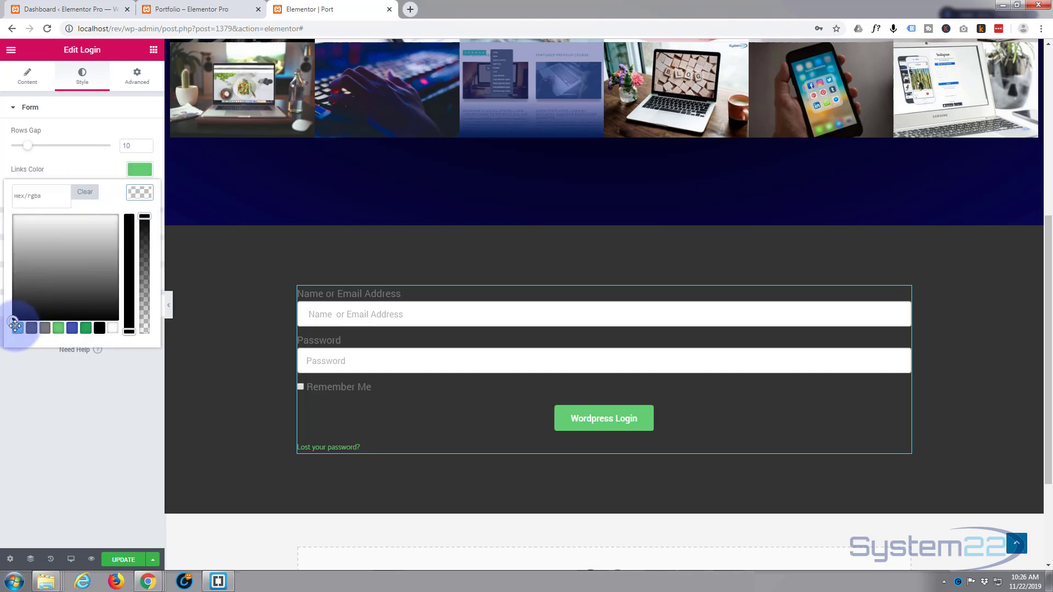
{"action": "left_click", "coordinate": [113, 211]}
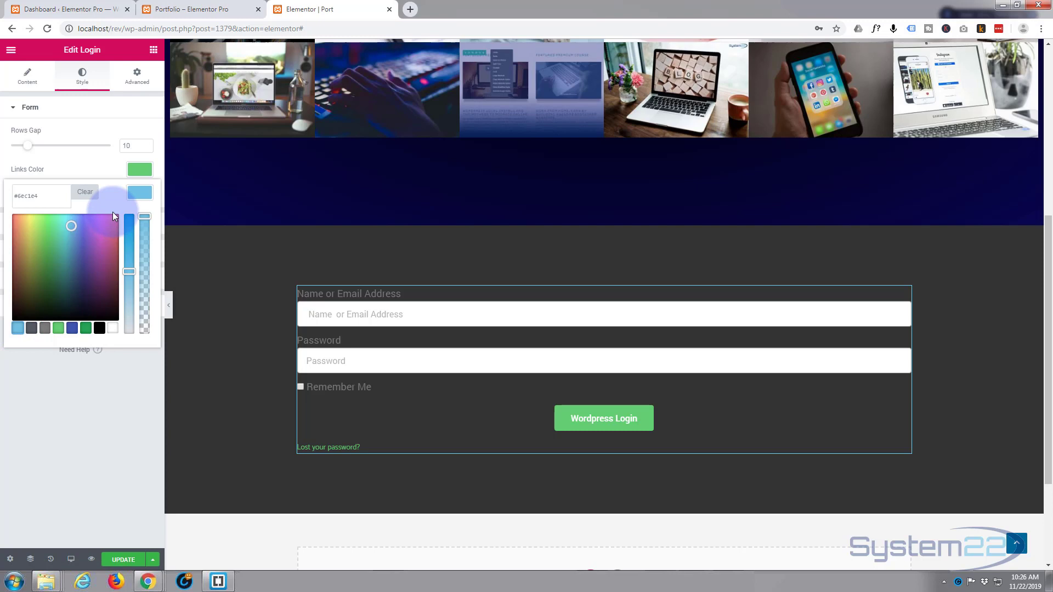
{"action": "left_click", "coordinate": [140, 193]}
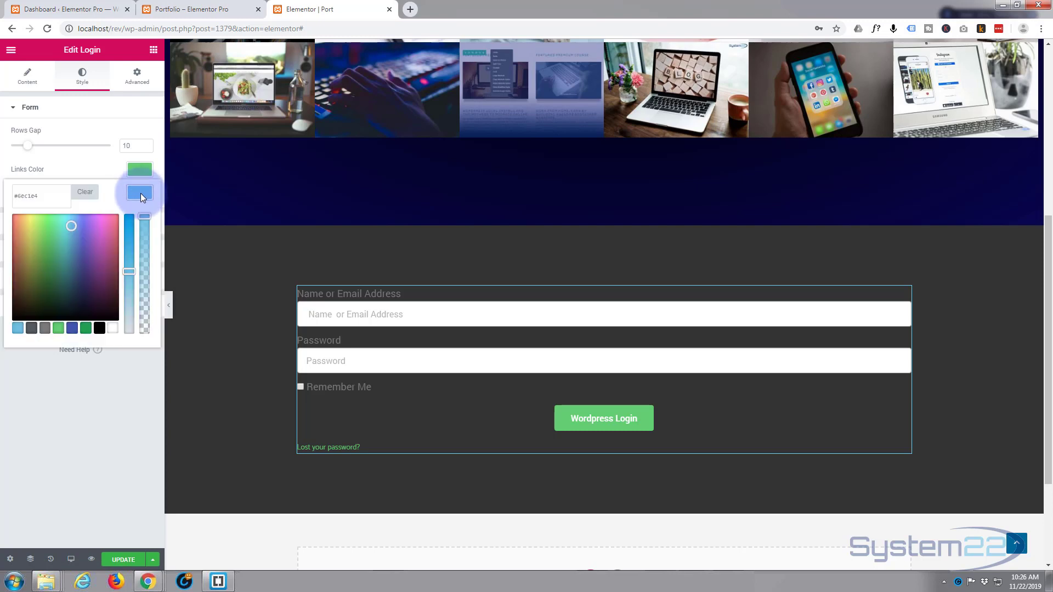
{"action": "left_click", "coordinate": [140, 193]}
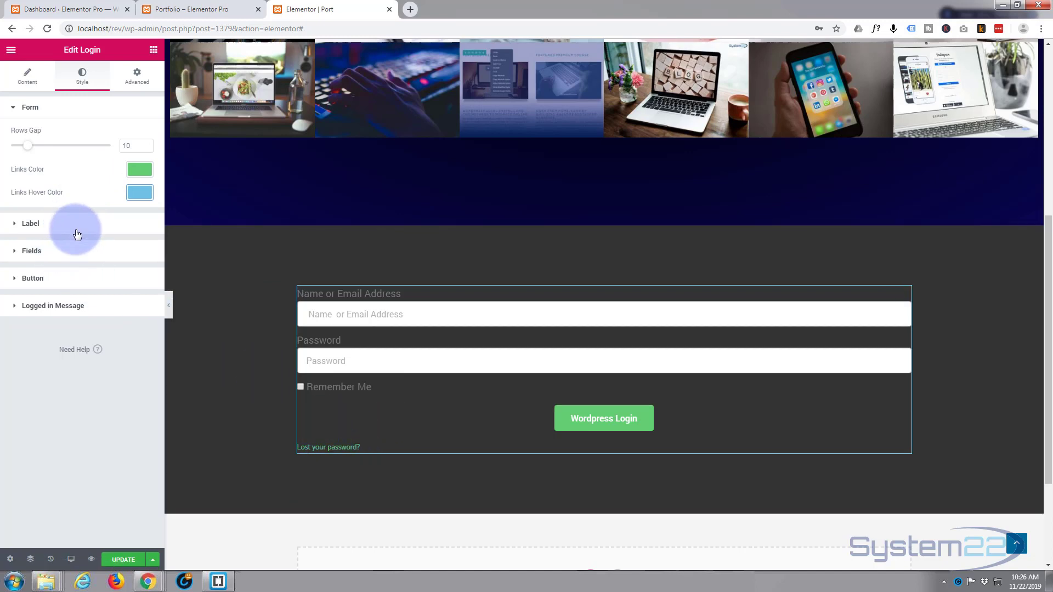
{"action": "left_click", "coordinate": [25, 227]}
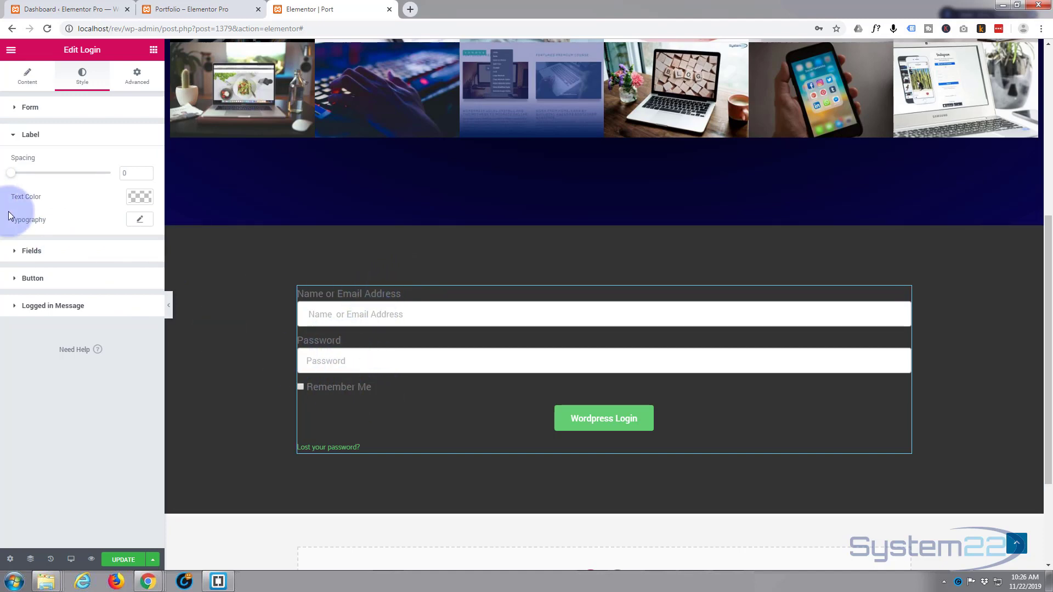
Step: Make the form labels white and leave the label typography at its defaults
{"action": "left_click", "coordinate": [140, 196]}
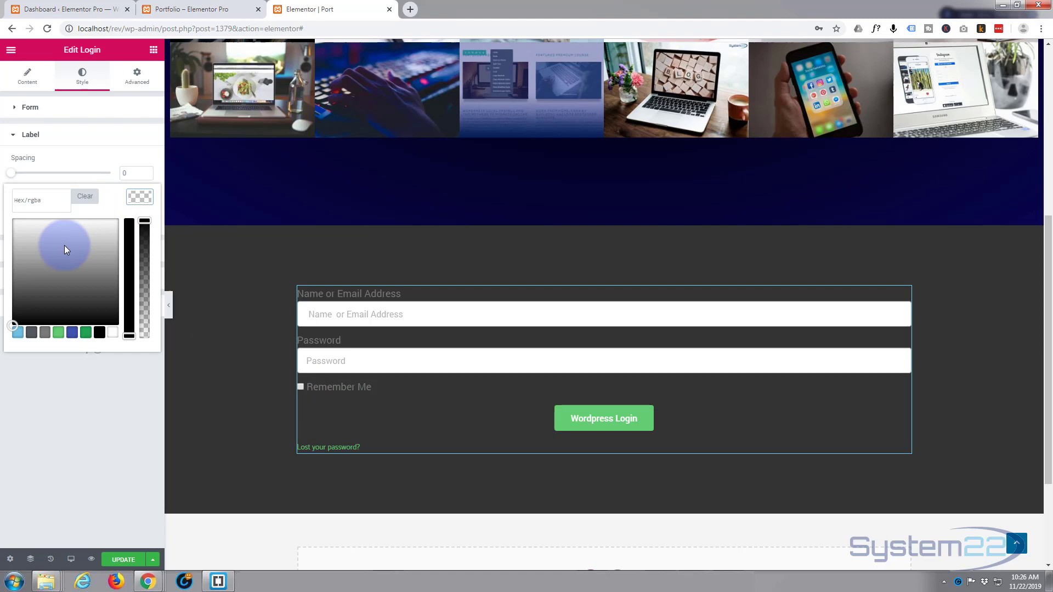
{"action": "left_click", "coordinate": [113, 333]}
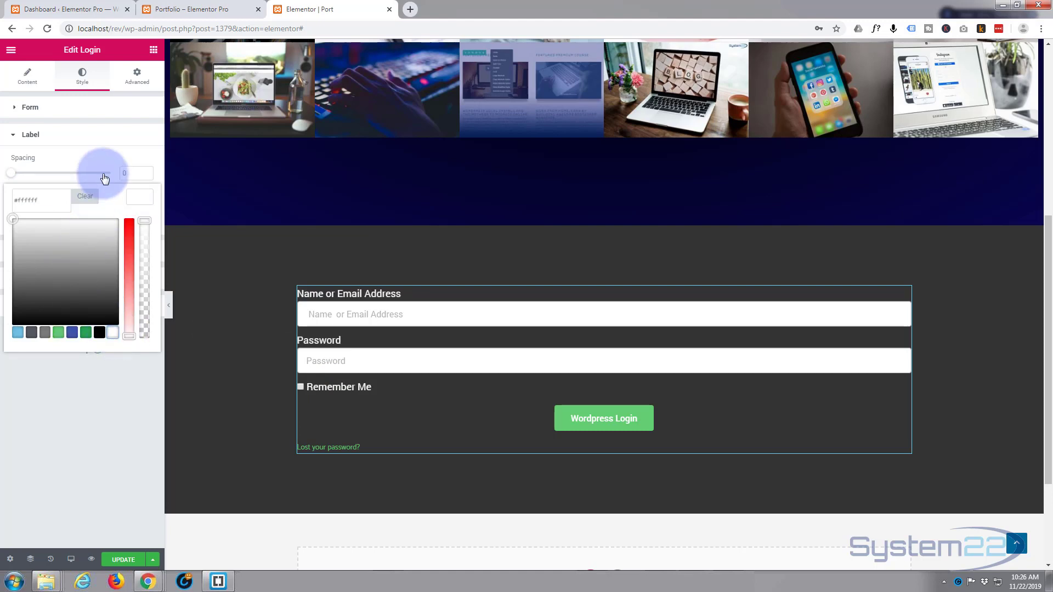
{"action": "left_click", "coordinate": [143, 197]}
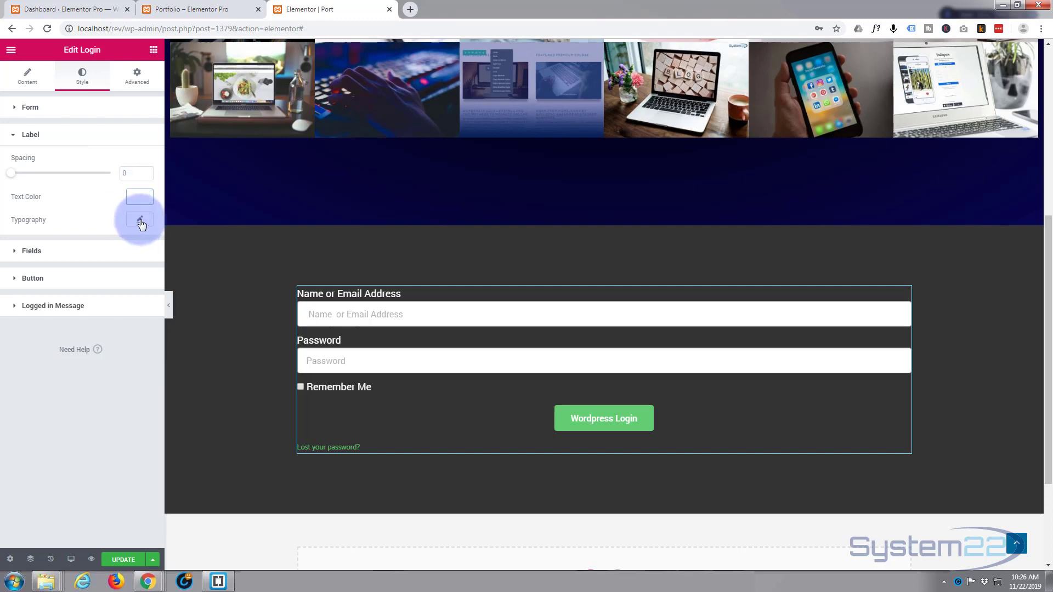
{"action": "left_click", "coordinate": [140, 221]}
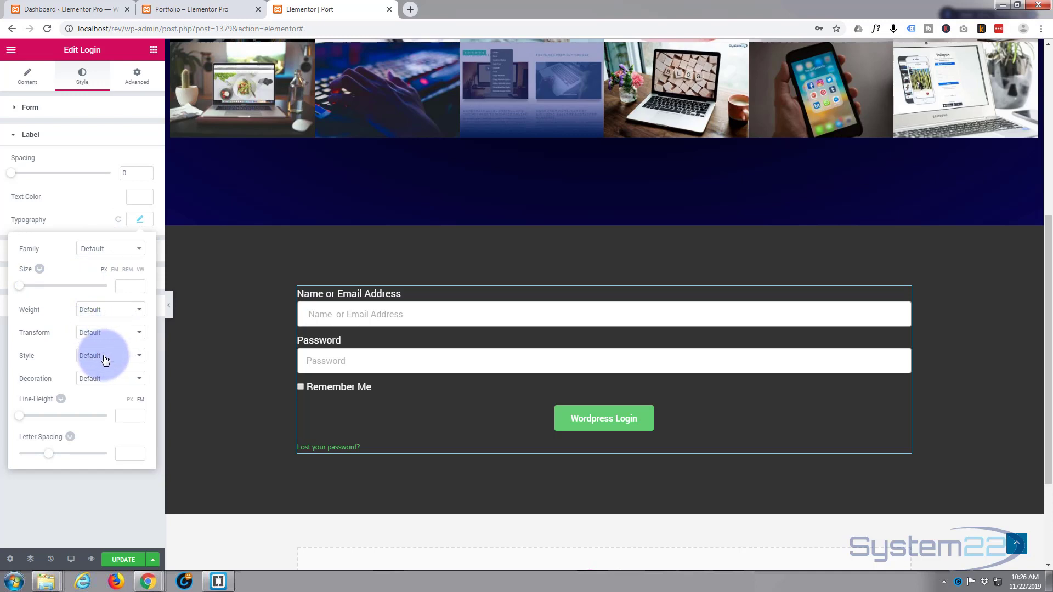
{"action": "left_click", "coordinate": [142, 222]}
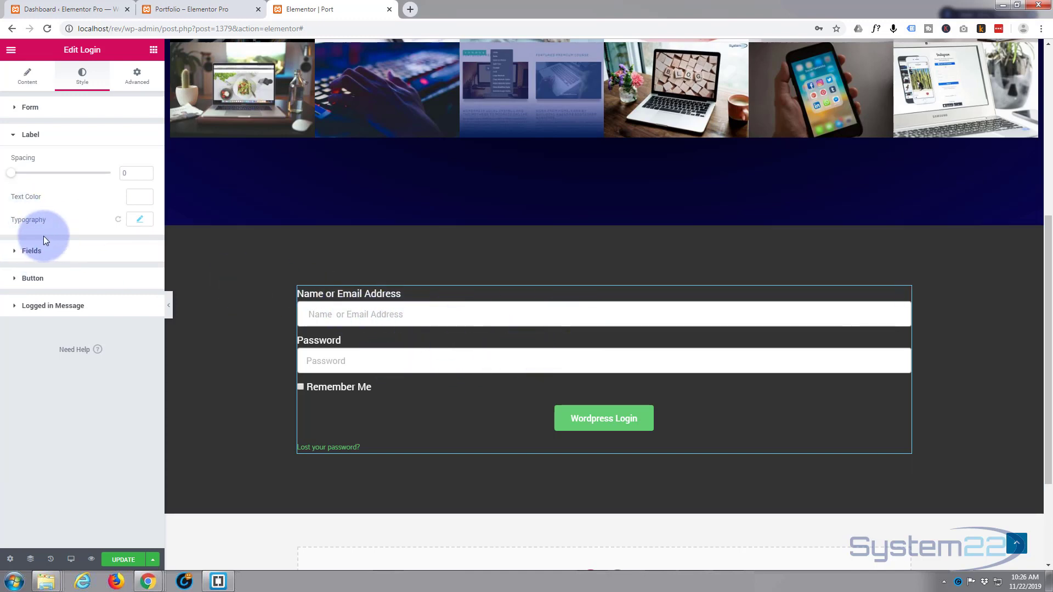
Step: Set the Fields border radius to 50 to round the inputs into pills
{"action": "left_click", "coordinate": [13, 253]}
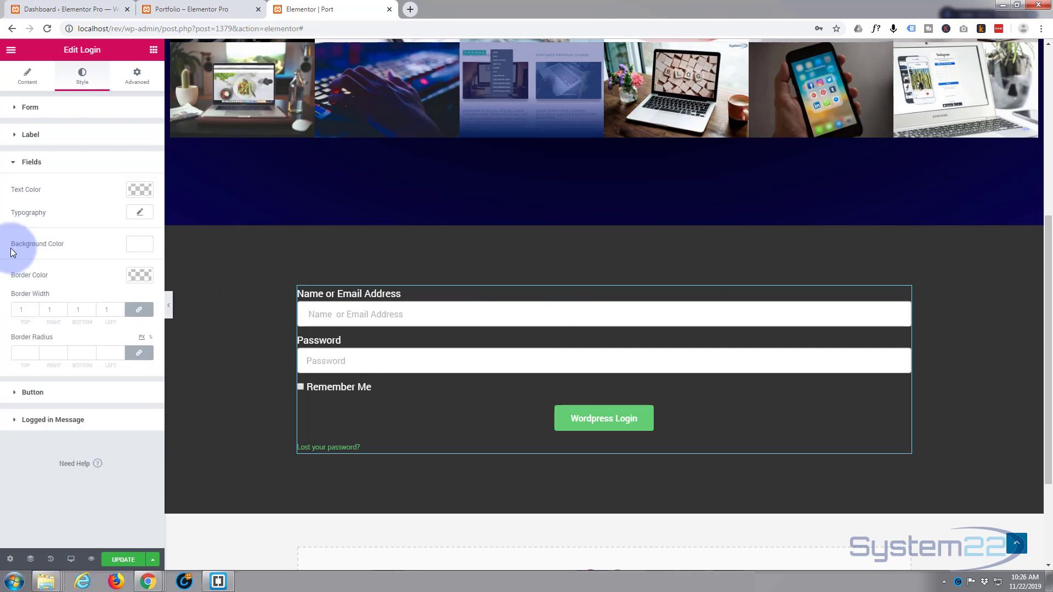
{"action": "scroll", "coordinate": [273, 293], "scroll_direction": "down", "scroll_amount": 2}
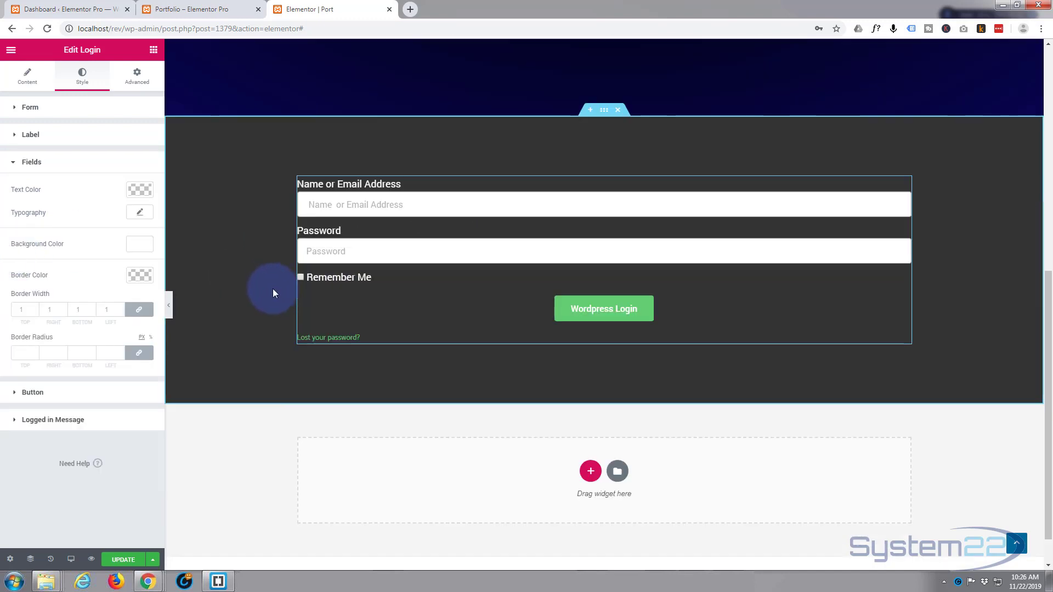
{"action": "scroll", "coordinate": [271, 293], "scroll_direction": "up", "scroll_amount": 3}
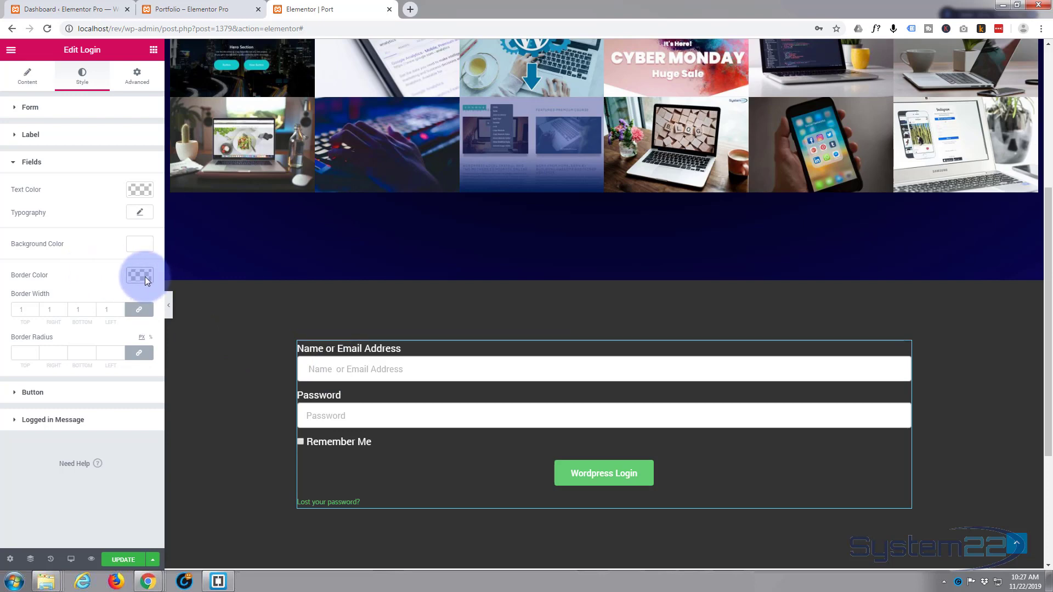
{"action": "left_click", "coordinate": [20, 352]}
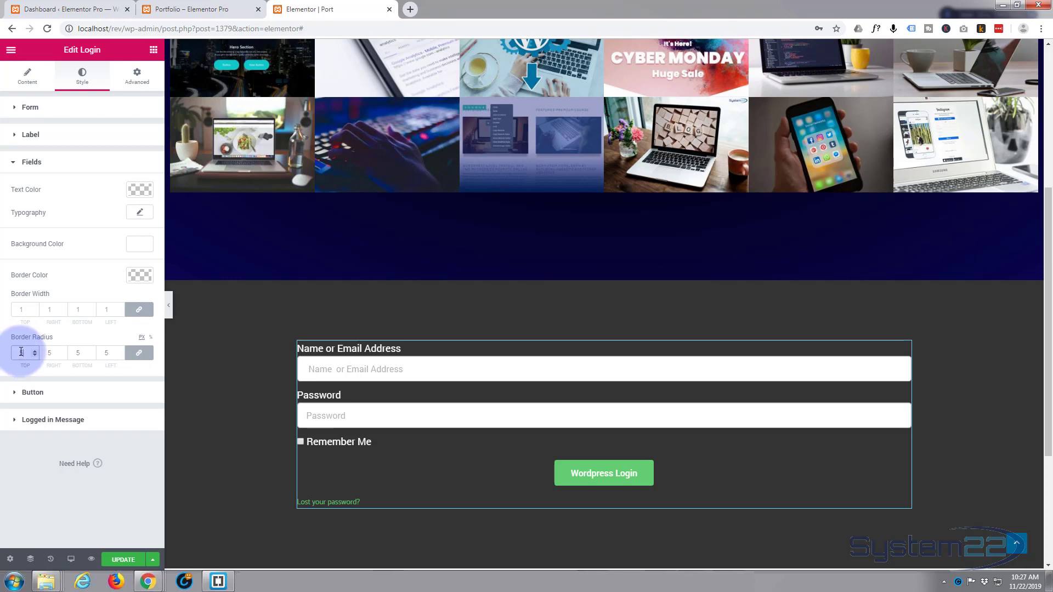
{"action": "type", "text": "0"}
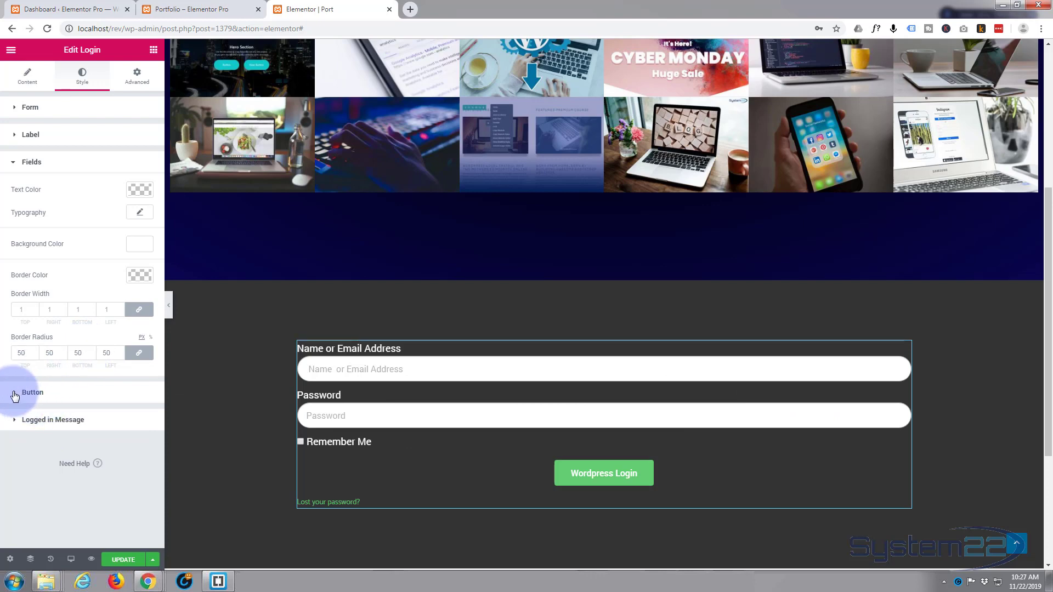
Step: Give the login button a light blue normal-state background
{"action": "left_click", "coordinate": [14, 396]}
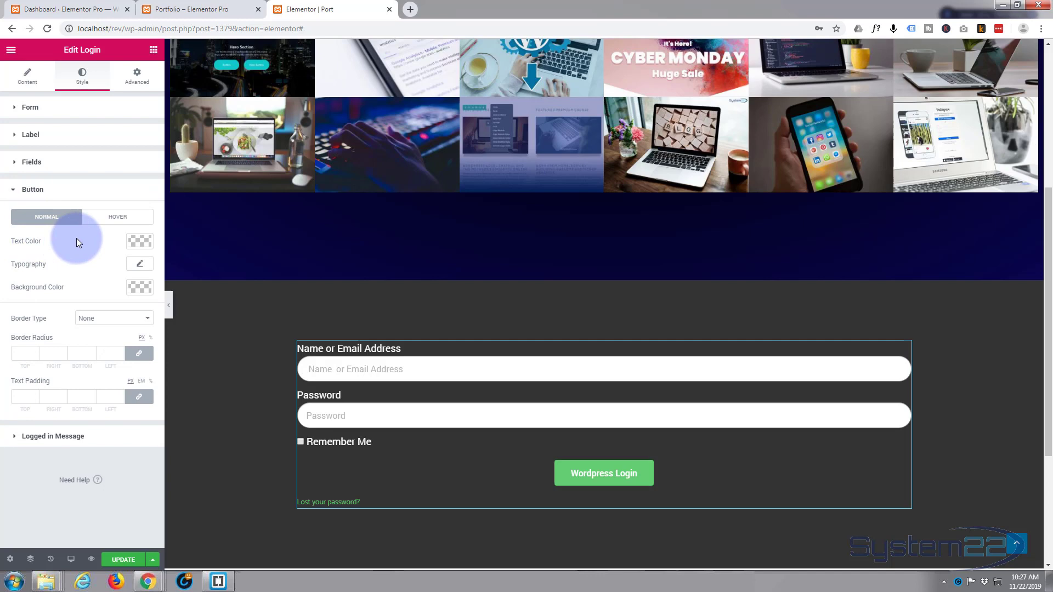
{"action": "left_click", "coordinate": [136, 289]}
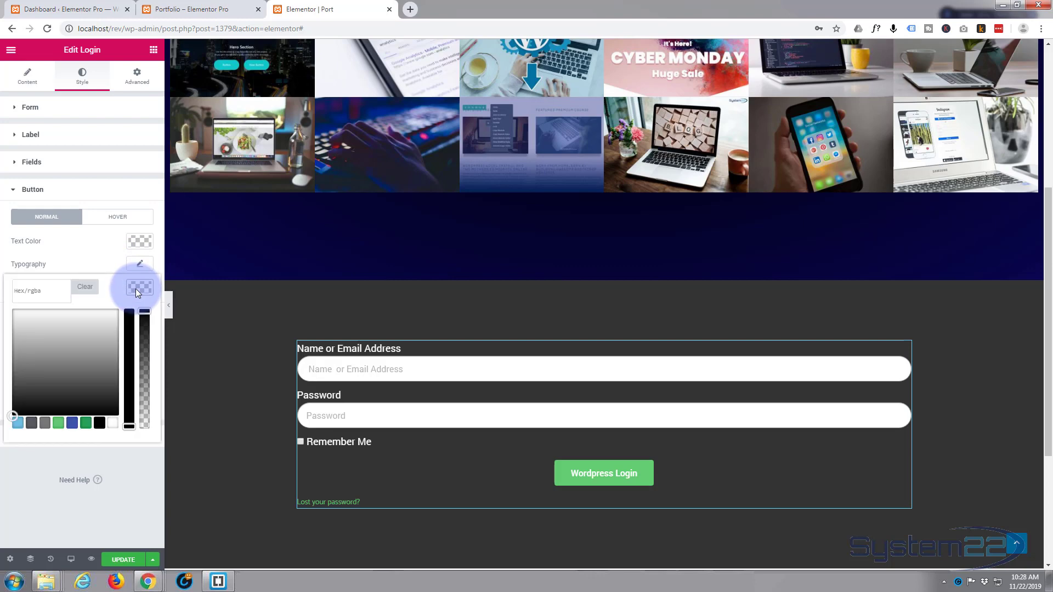
{"action": "left_click", "coordinate": [17, 424]}
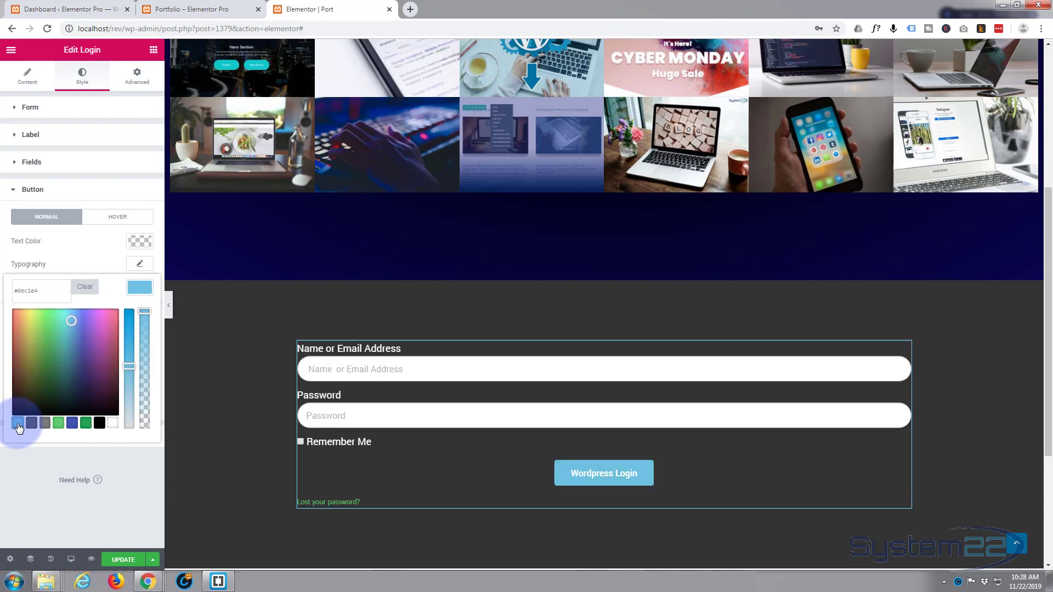
{"action": "left_click", "coordinate": [137, 288]}
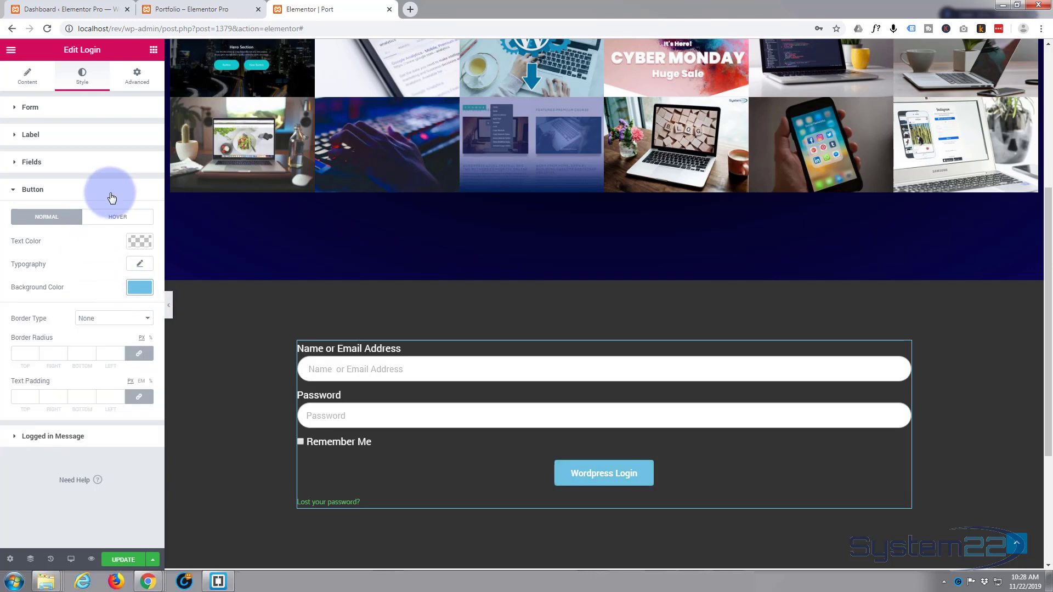
Step: Make the button's hover background green #61ce70 and set its border radius to 50
{"action": "left_click", "coordinate": [113, 216]}
{"action": "left_click", "coordinate": [31, 224]}
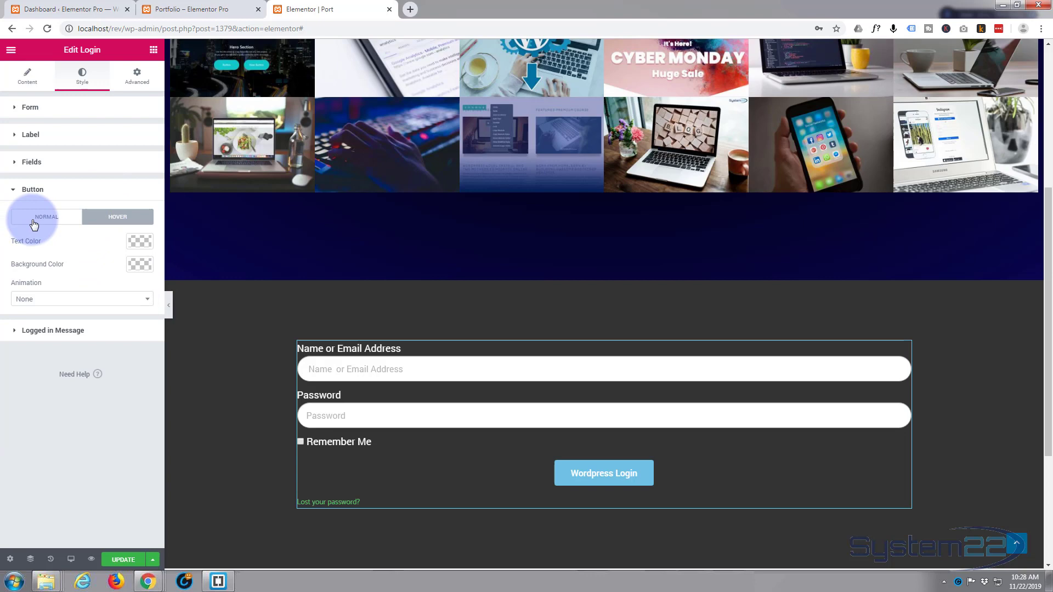
{"action": "left_click", "coordinate": [112, 221]}
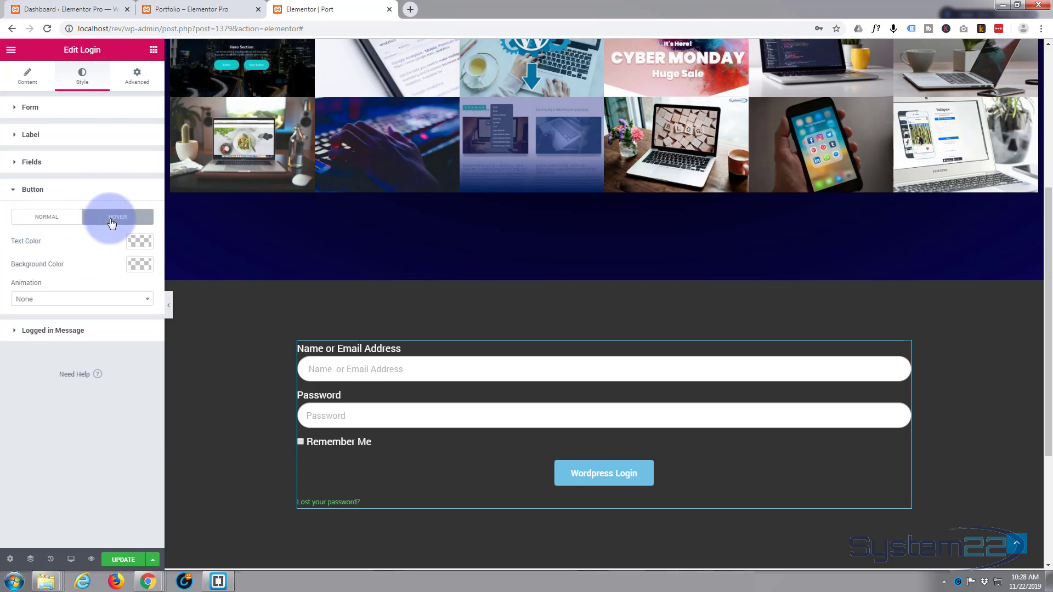
{"action": "left_click", "coordinate": [107, 285]}
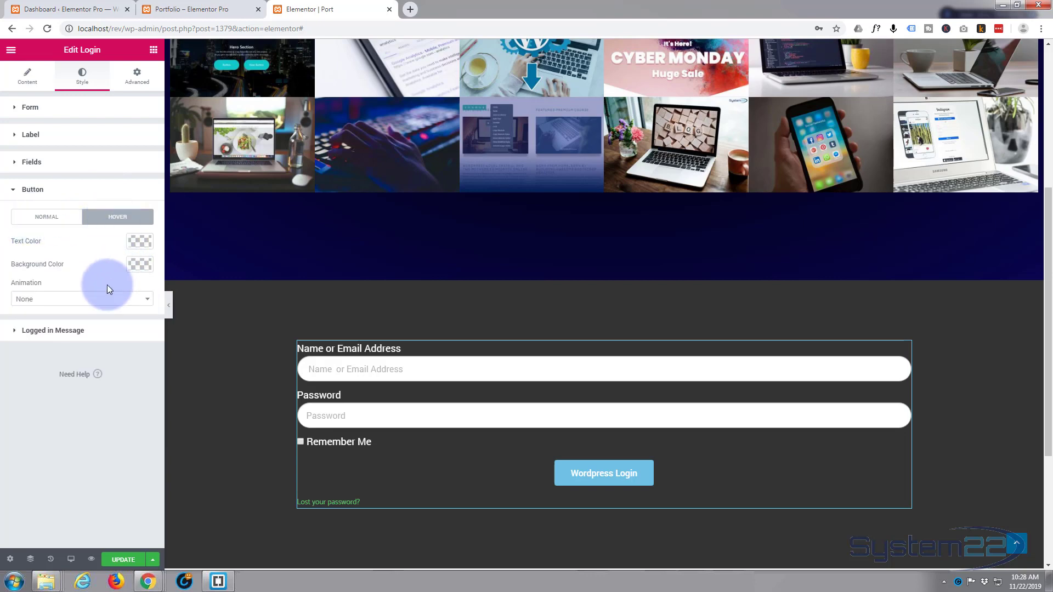
{"action": "left_click", "coordinate": [140, 265]}
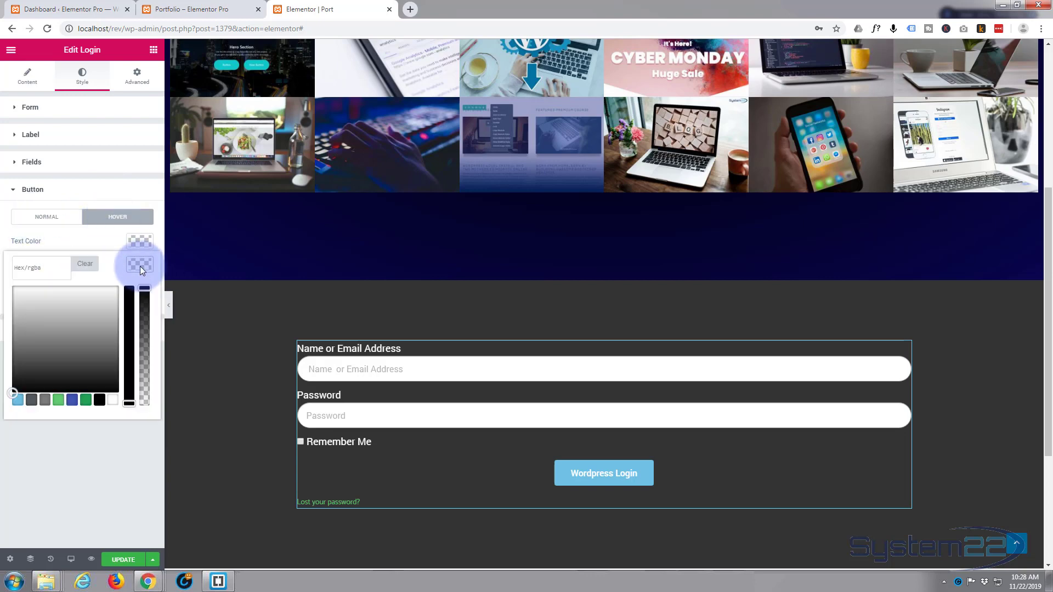
{"action": "left_click", "coordinate": [58, 404]}
{"action": "left_click", "coordinate": [594, 475]}
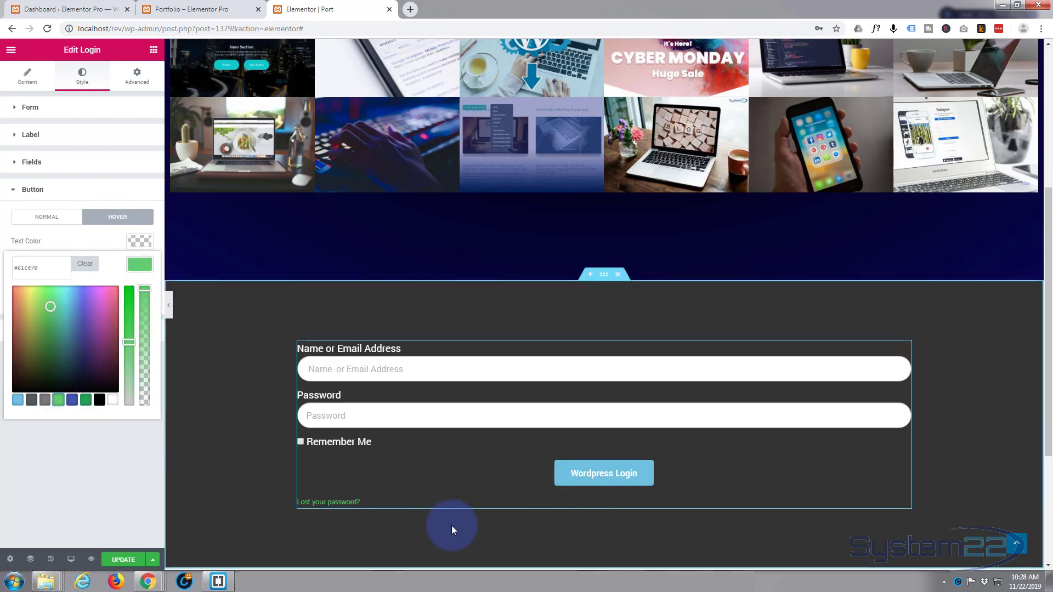
{"action": "left_click", "coordinate": [140, 266]}
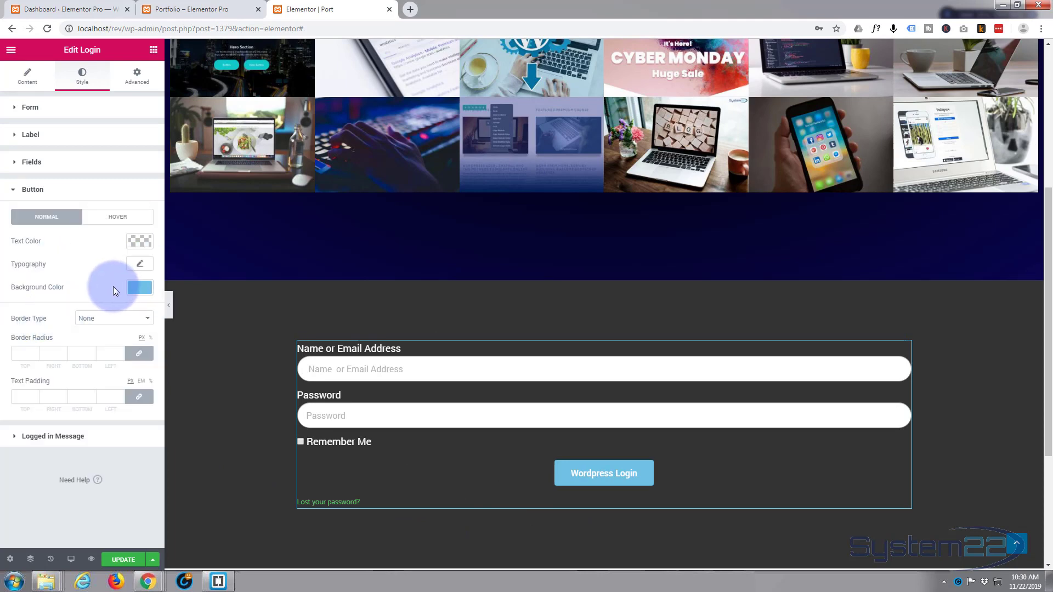
{"action": "left_click", "coordinate": [21, 353]}
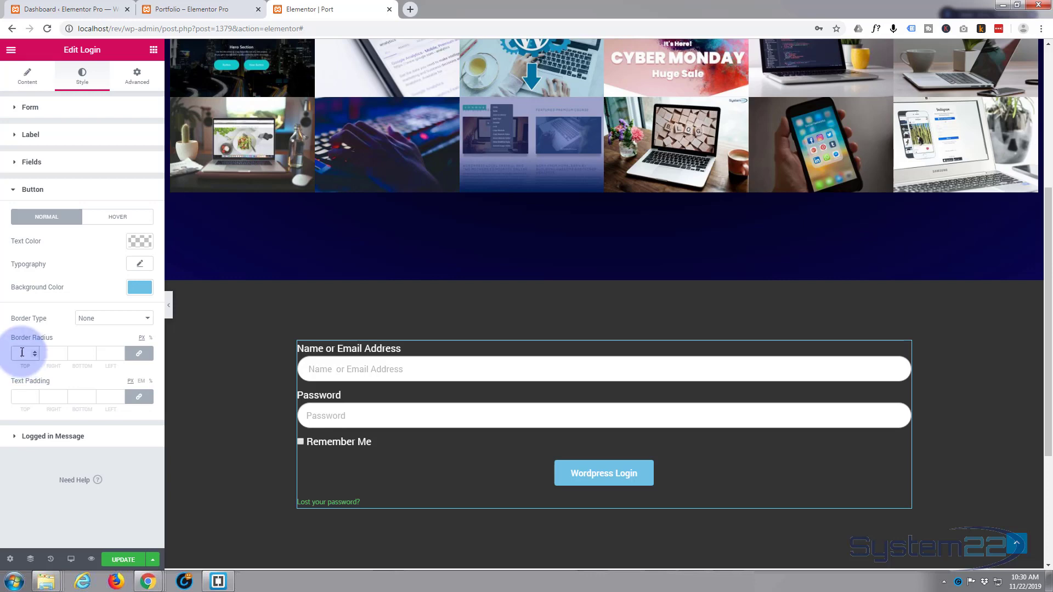
{"action": "type", "text": "50"}
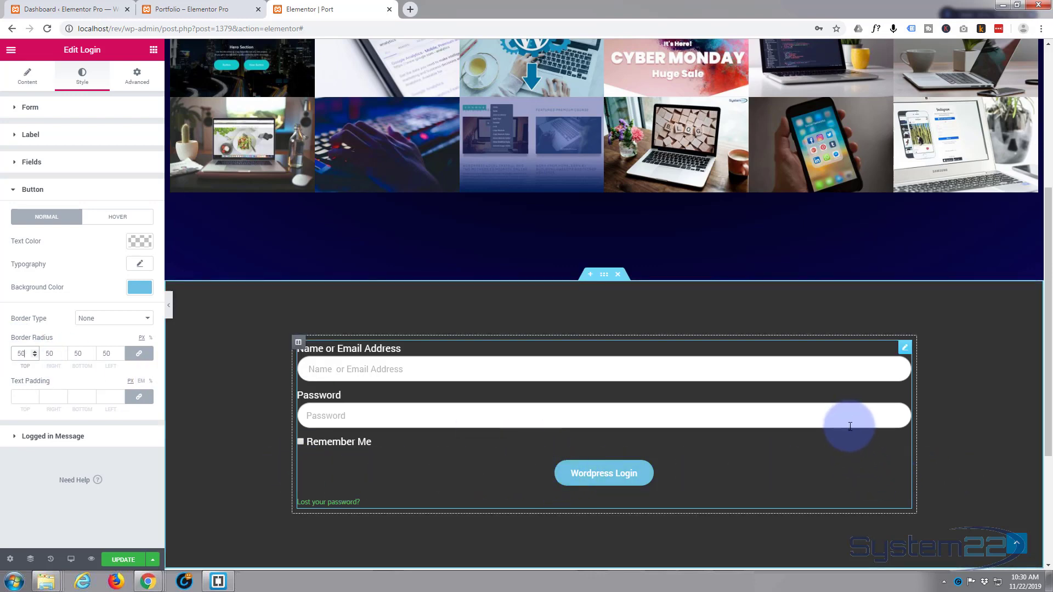
Step: Set the login button's alignment to Justified, then return to the Style settings
{"action": "left_click", "coordinate": [29, 81]}
{"action": "left_click", "coordinate": [89, 195]}
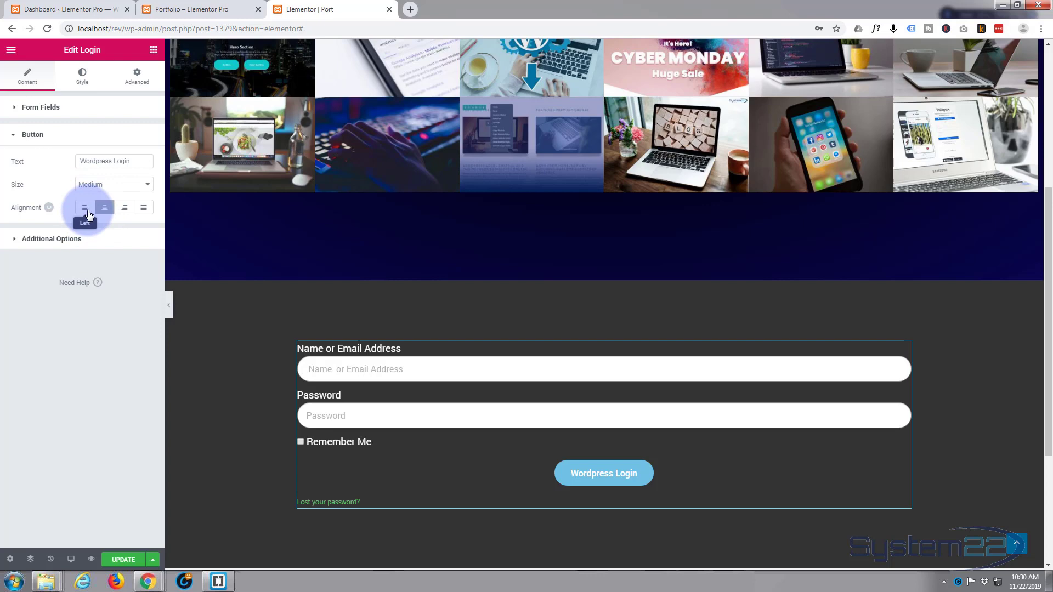
{"action": "left_click", "coordinate": [144, 208]}
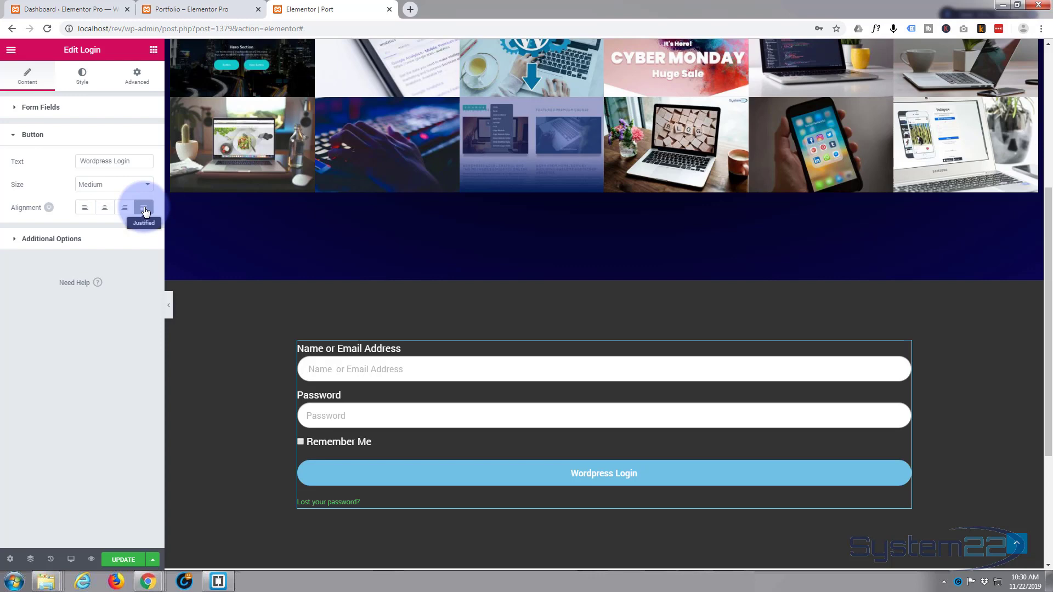
{"action": "left_click", "coordinate": [84, 80]}
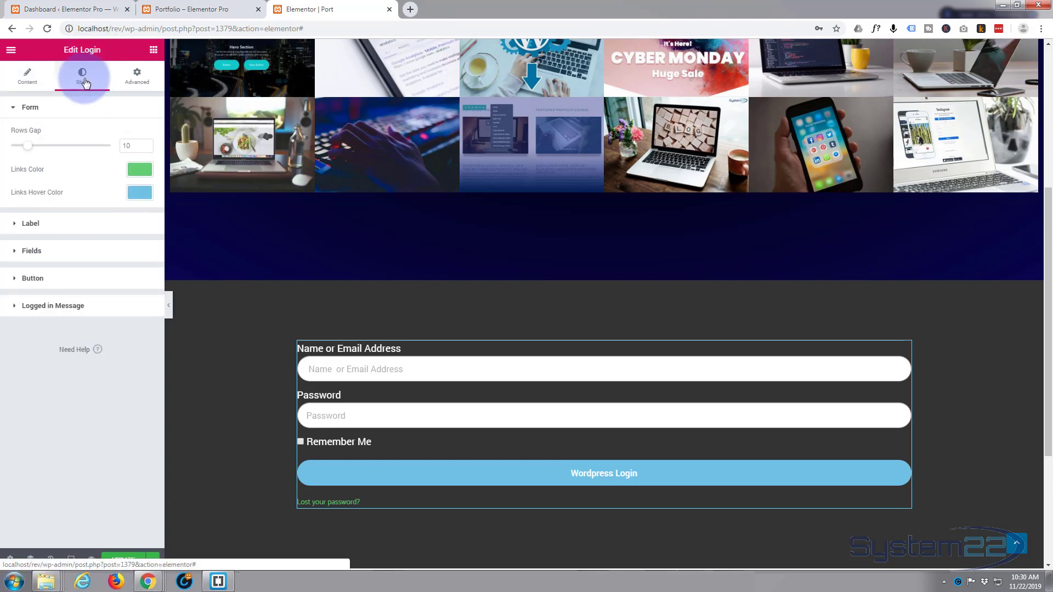
{"action": "left_click", "coordinate": [28, 305]}
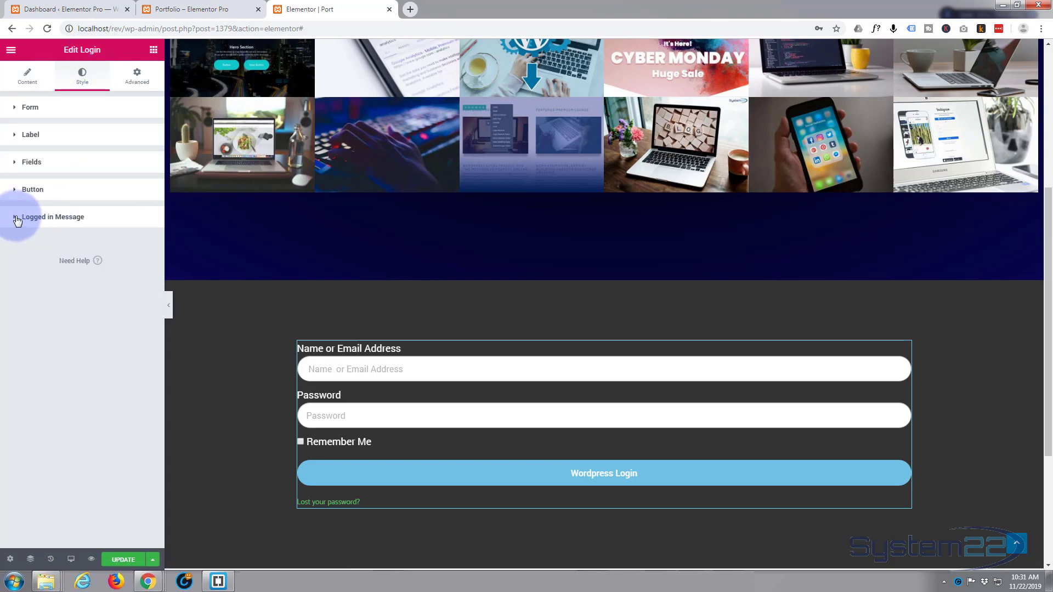
Step: Open the Logged in Message text colour picker, then go to the widget's Advanced settings
{"action": "left_click", "coordinate": [17, 218]}
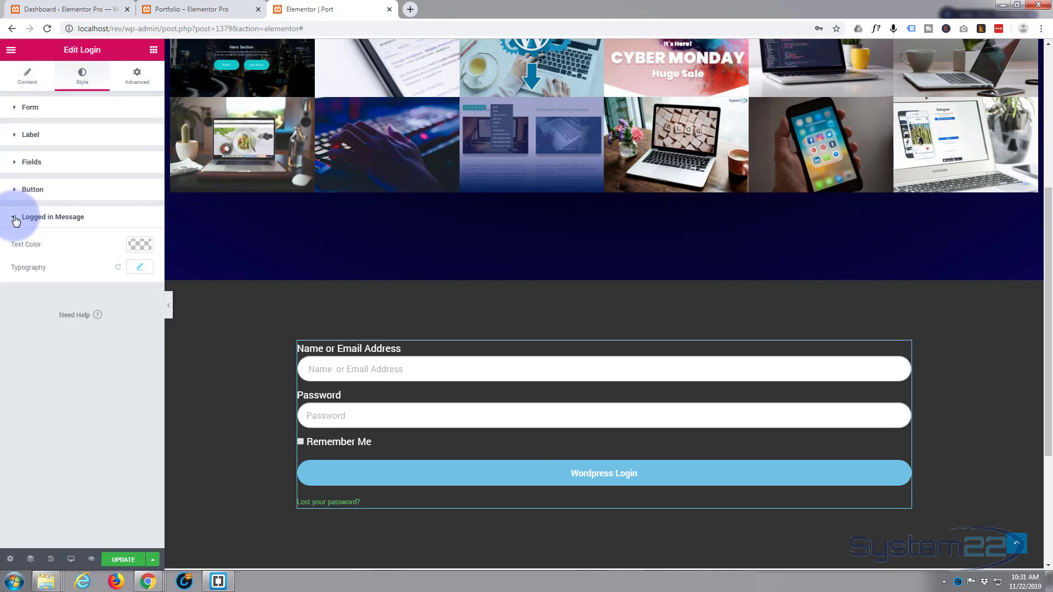
{"action": "left_click", "coordinate": [140, 245]}
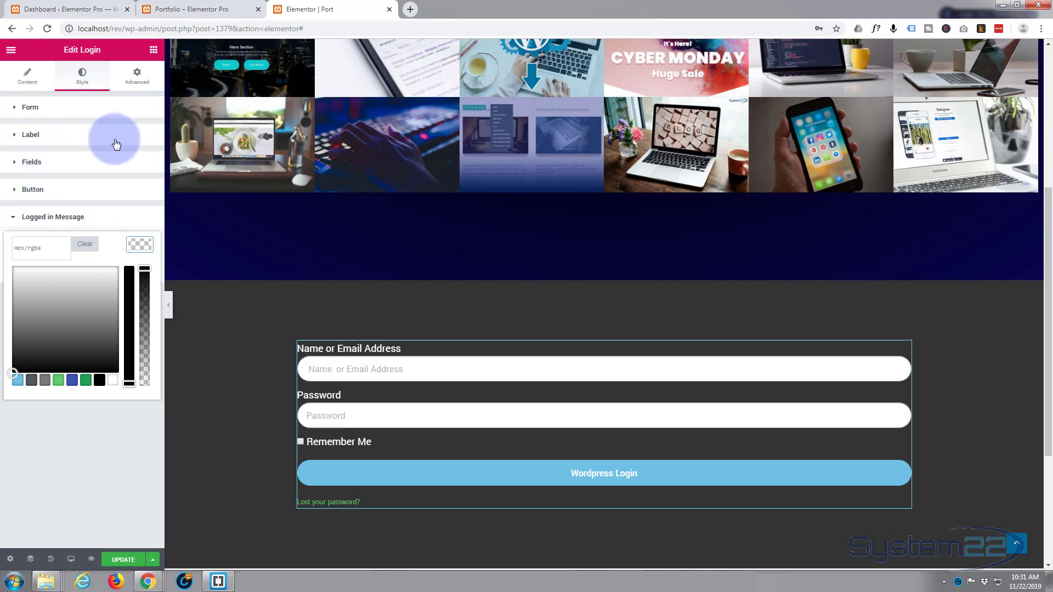
{"action": "left_click", "coordinate": [135, 78]}
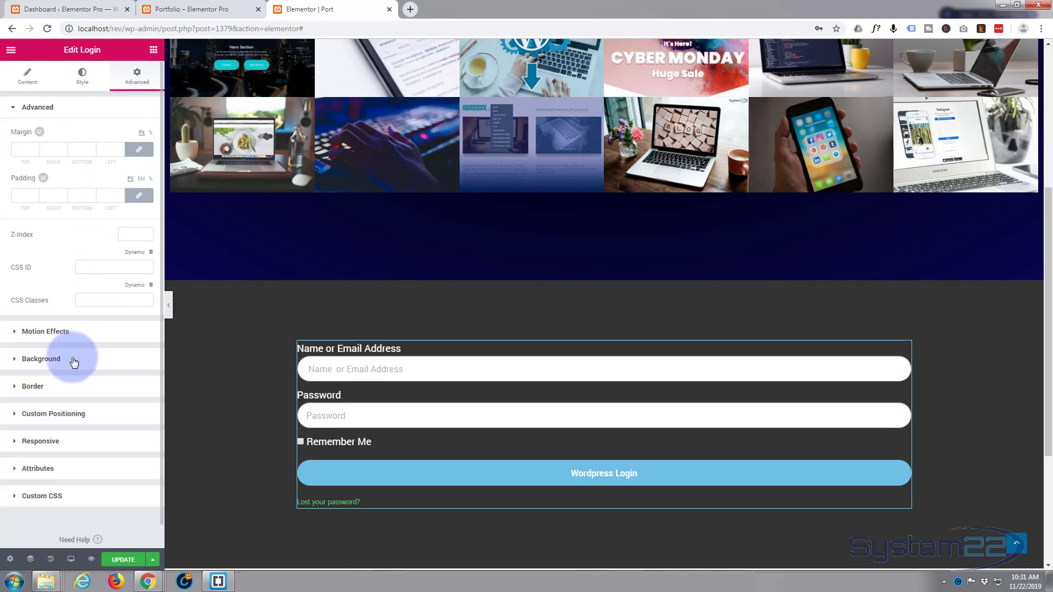
Step: Set the login widget's entrance animation to Fade In Up and save with UPDATE
{"action": "left_click", "coordinate": [15, 332]}
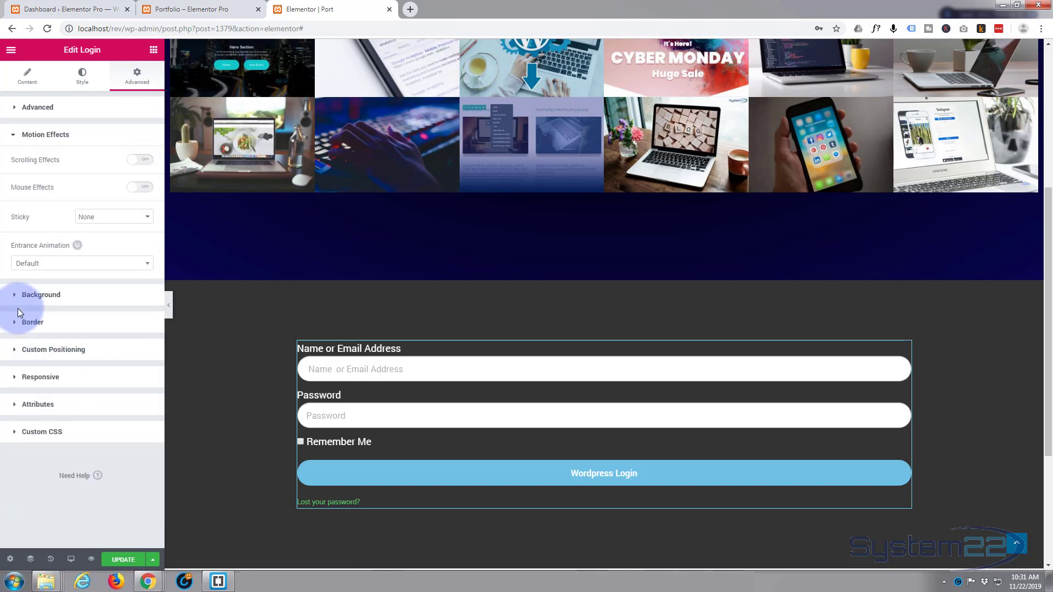
{"action": "left_click", "coordinate": [146, 267]}
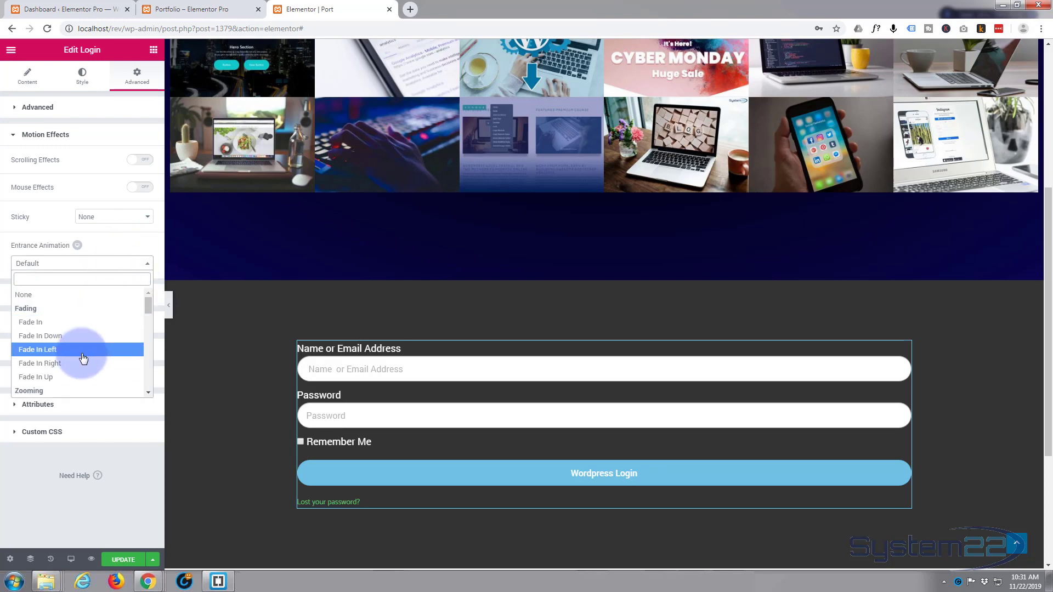
{"action": "left_click", "coordinate": [78, 377]}
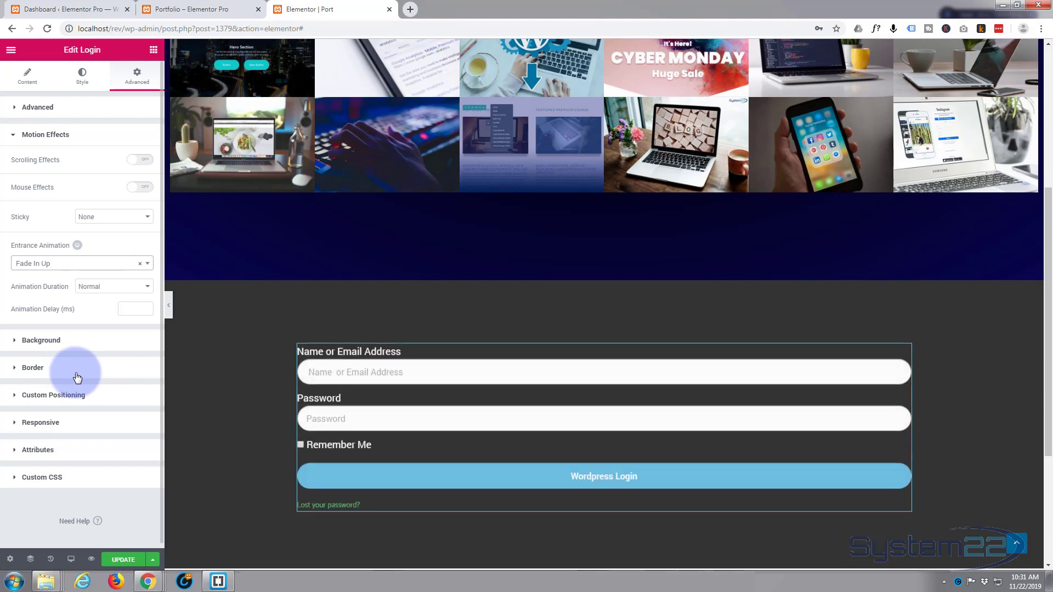
{"action": "left_click", "coordinate": [122, 561]}
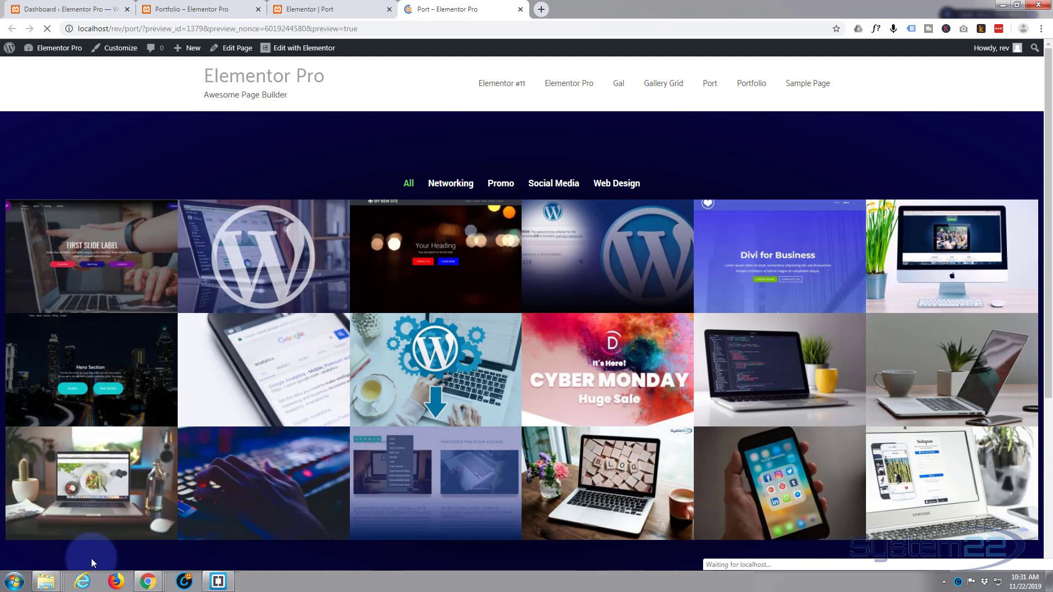
Step: Select and copy localhost/rev/port from the Port preview tab's address bar
{"action": "scroll", "coordinate": [181, 390], "scroll_direction": "down", "scroll_amount": 5}
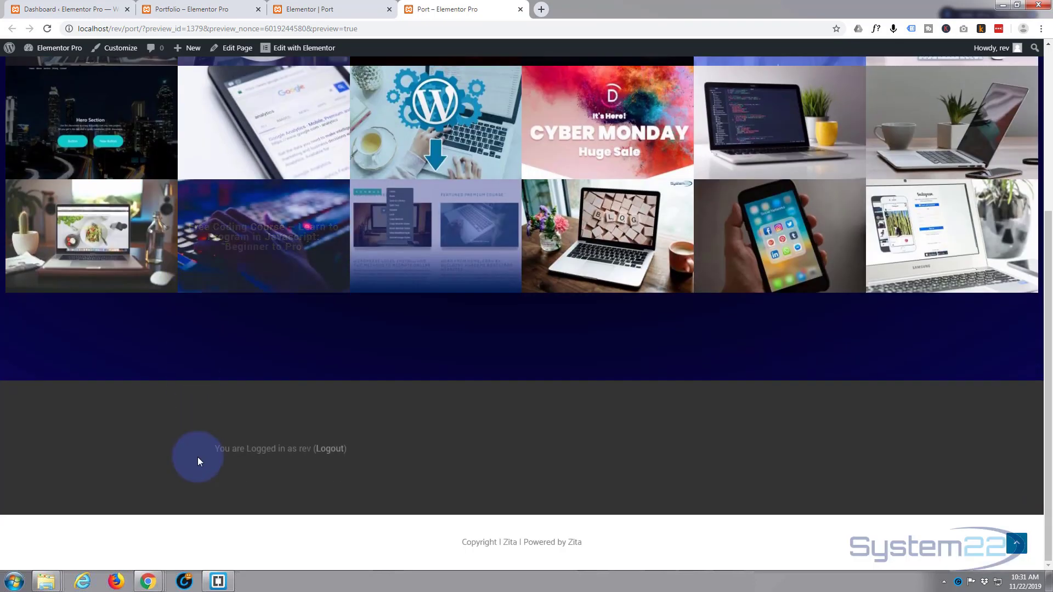
{"action": "scroll", "coordinate": [223, 141], "scroll_direction": "up", "scroll_amount": 5}
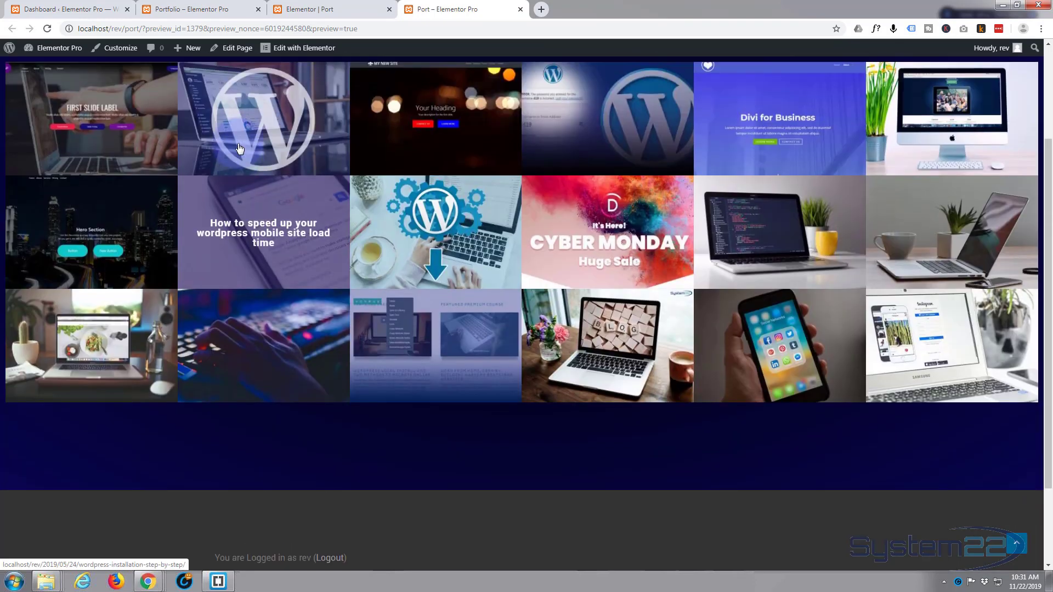
{"action": "left_click", "coordinate": [330, 9]}
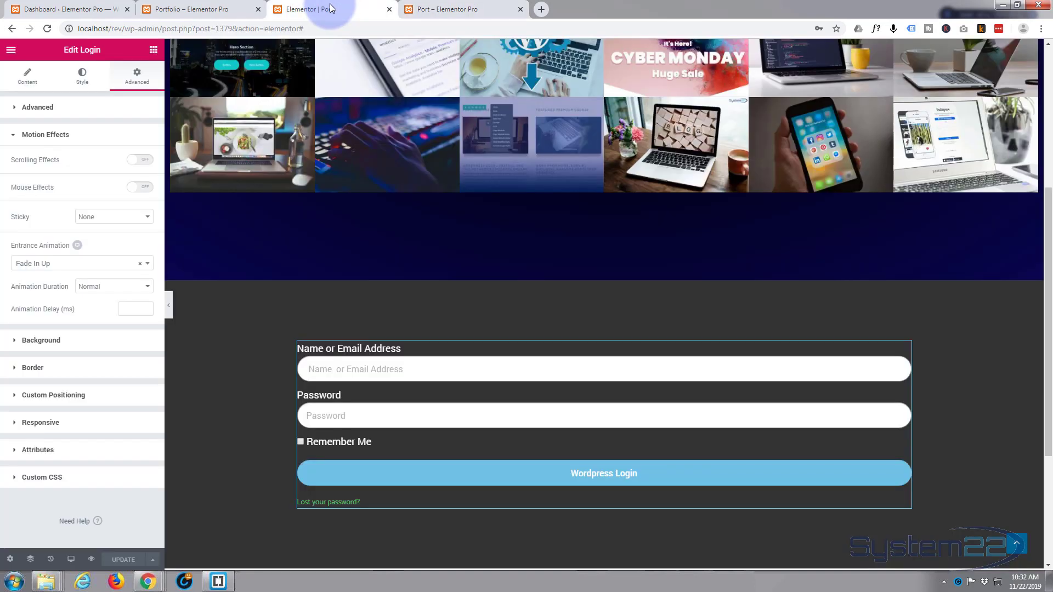
{"action": "left_click", "coordinate": [443, 11]}
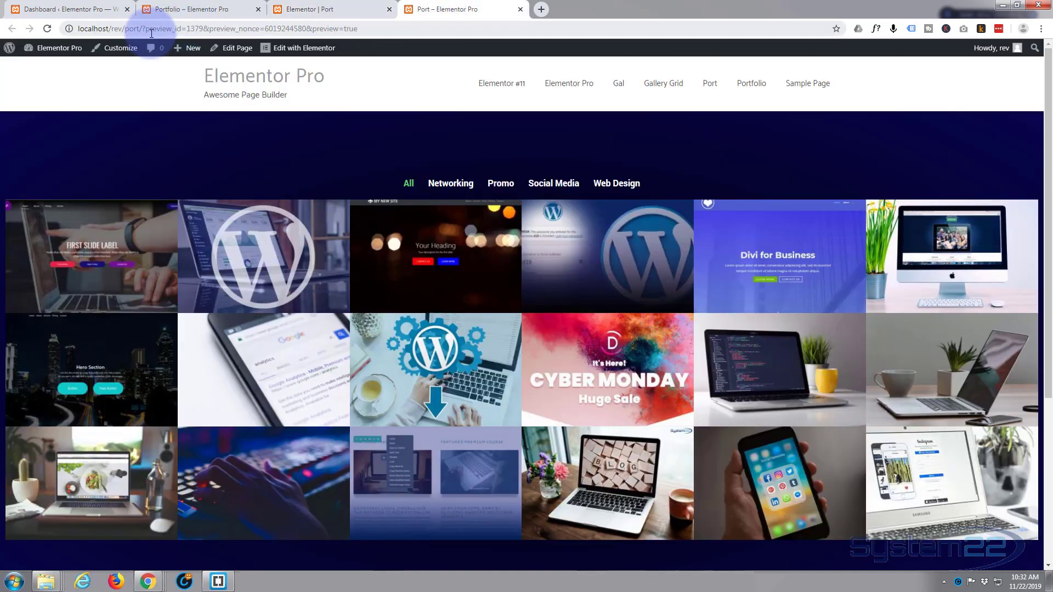
{"action": "left_click_drag", "start_coordinate": [138, 28], "coordinate": [26, 29]}
{"action": "key", "text": "ctrl+c"}
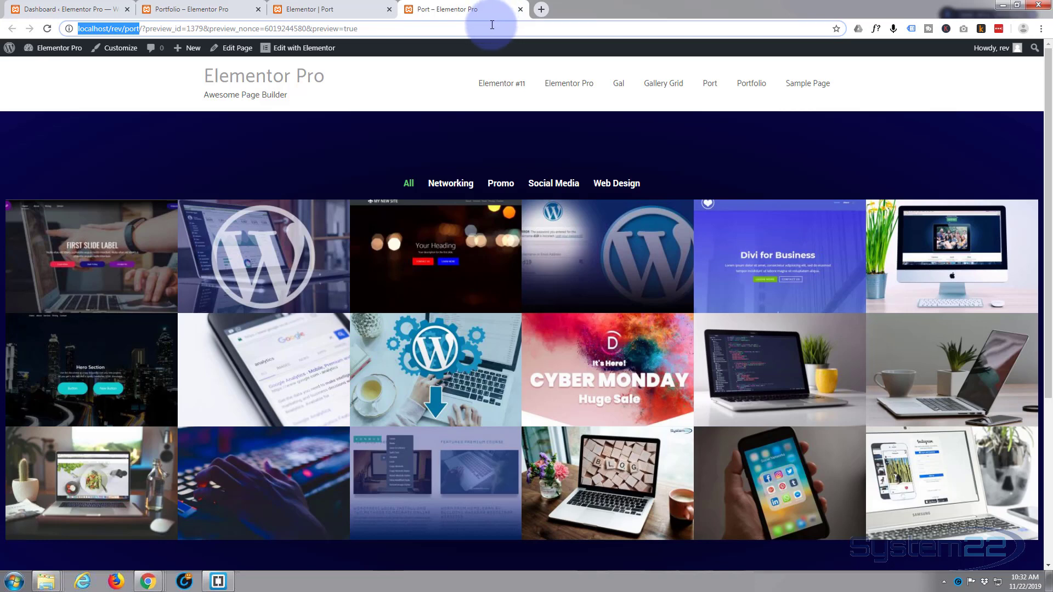
Step: Load the pasted Port page address in a new private window
{"action": "key", "text": "ctrl+shift+n"}
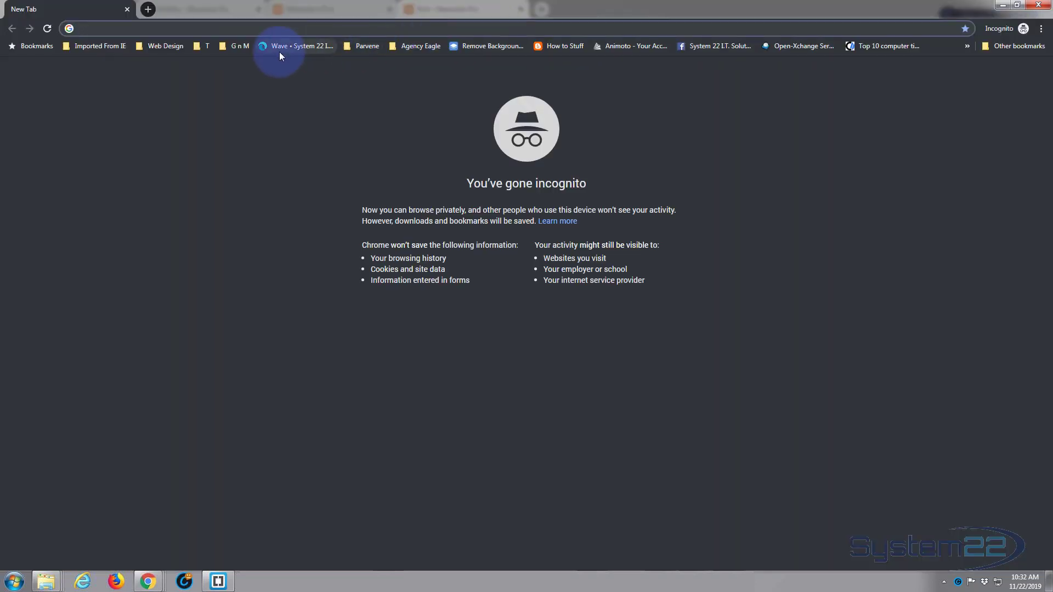
{"action": "key", "text": "ctrl+v"}
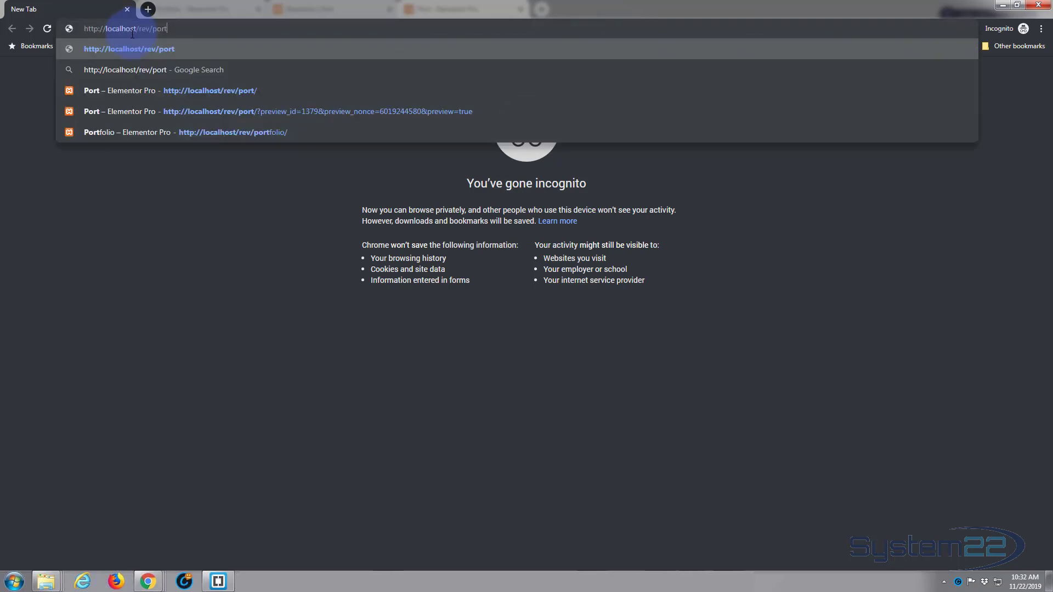
{"action": "key", "text": "Return"}
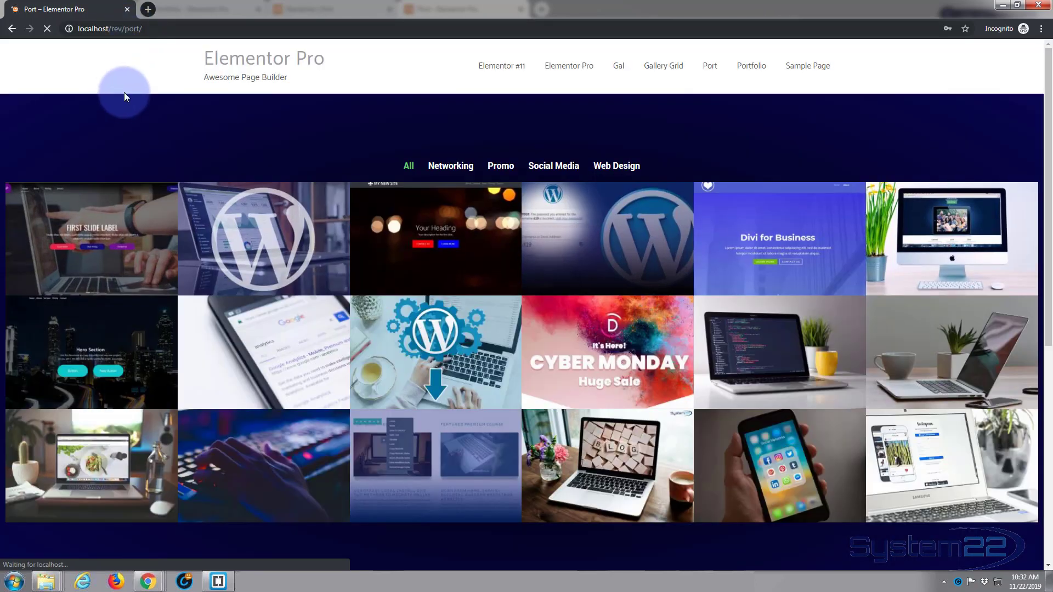
{"action": "scroll", "coordinate": [121, 88], "scroll_direction": "down", "scroll_amount": 2}
{"action": "scroll", "coordinate": [121, 87], "scroll_direction": "down", "scroll_amount": 6}
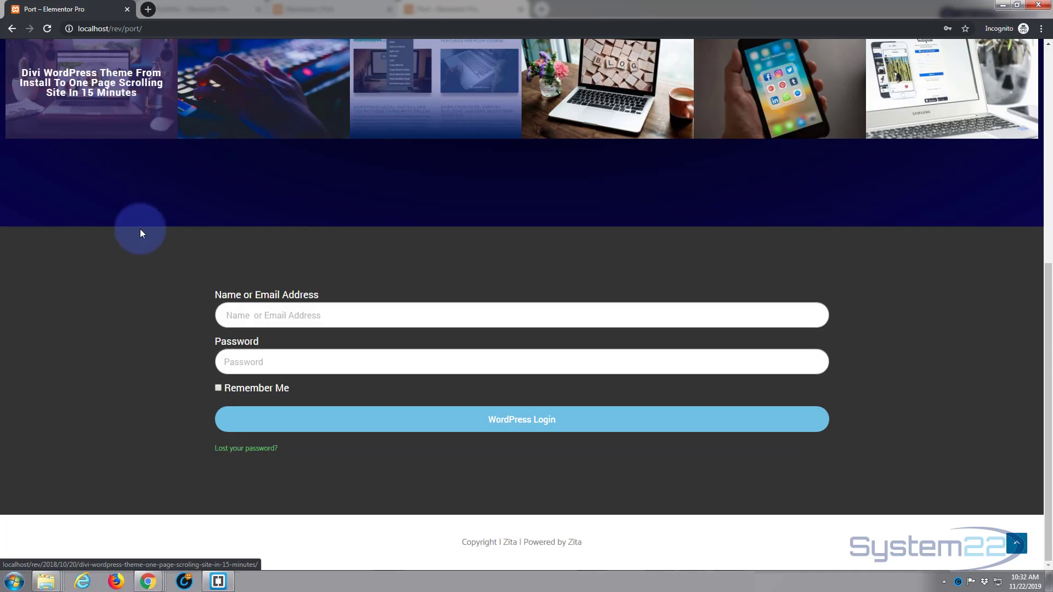
Step: Log in through the form with the site username and password, then go back to the Port page
{"action": "left_click", "coordinate": [225, 314]}
{"action": "type", "text": "ev"}
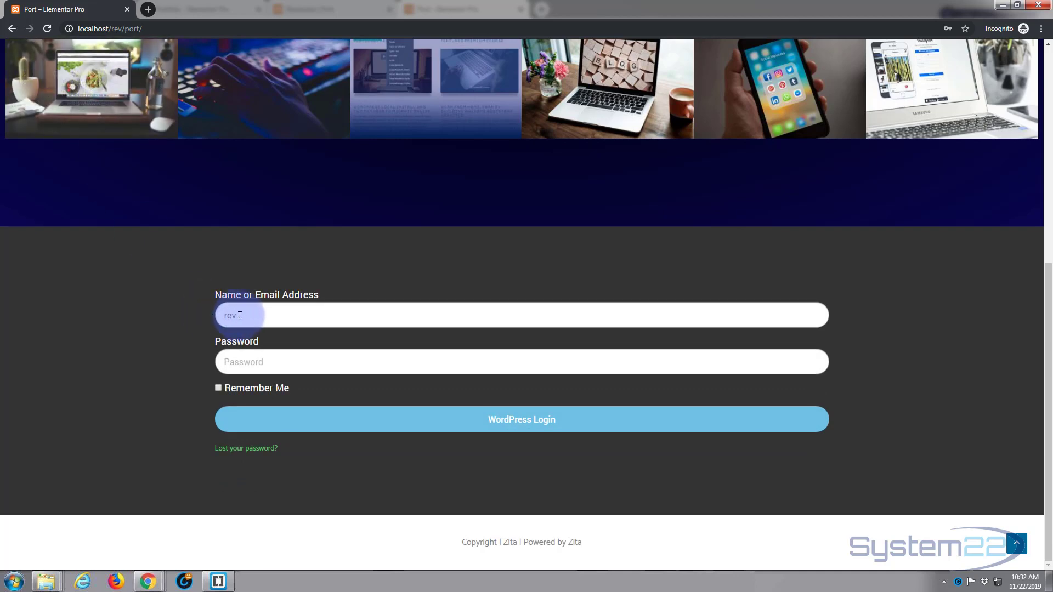
{"action": "key", "text": "Tab"}
{"action": "type", "text": "rev"}
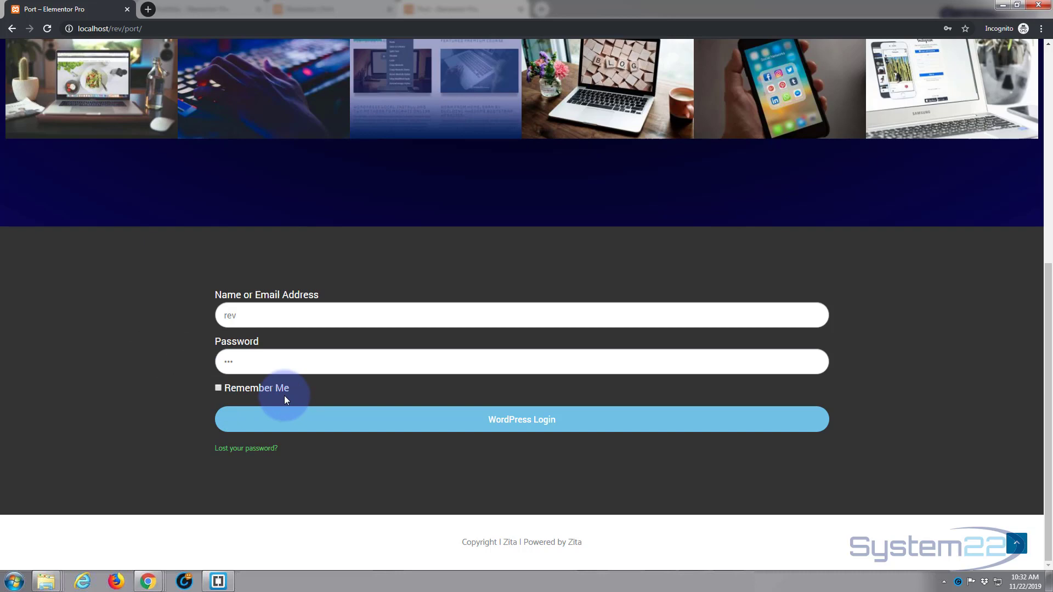
{"action": "left_click", "coordinate": [523, 427]}
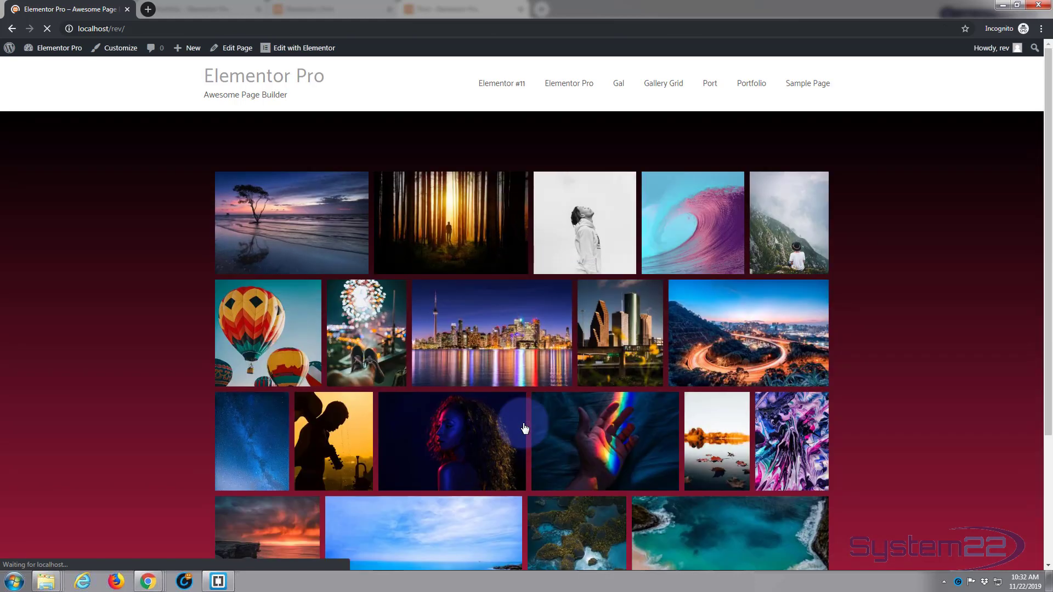
{"action": "scroll", "coordinate": [127, 224], "scroll_direction": "down", "scroll_amount": 3}
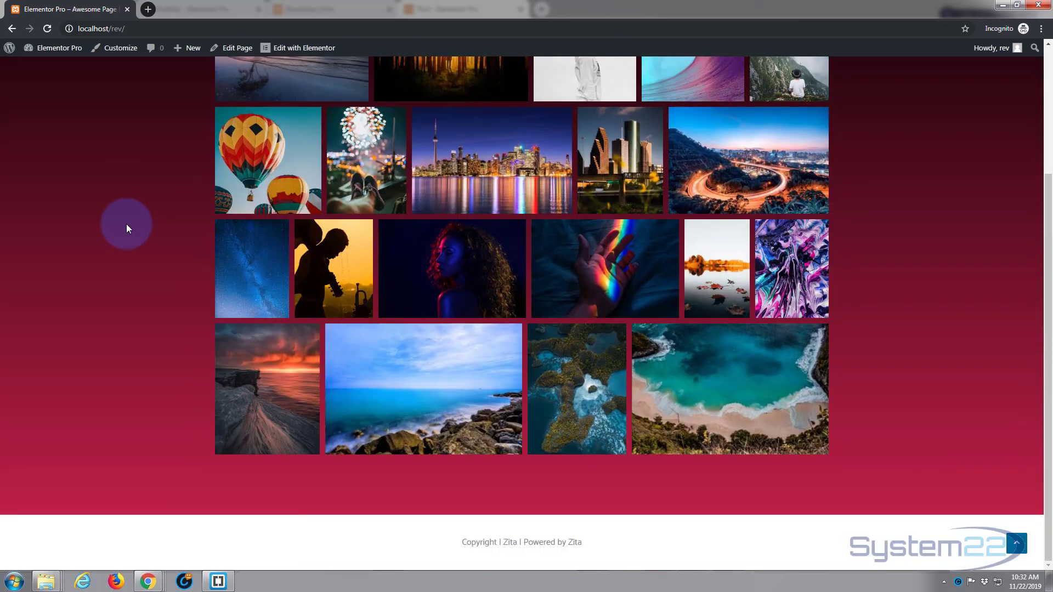
{"action": "scroll", "coordinate": [125, 226], "scroll_direction": "up", "scroll_amount": 3}
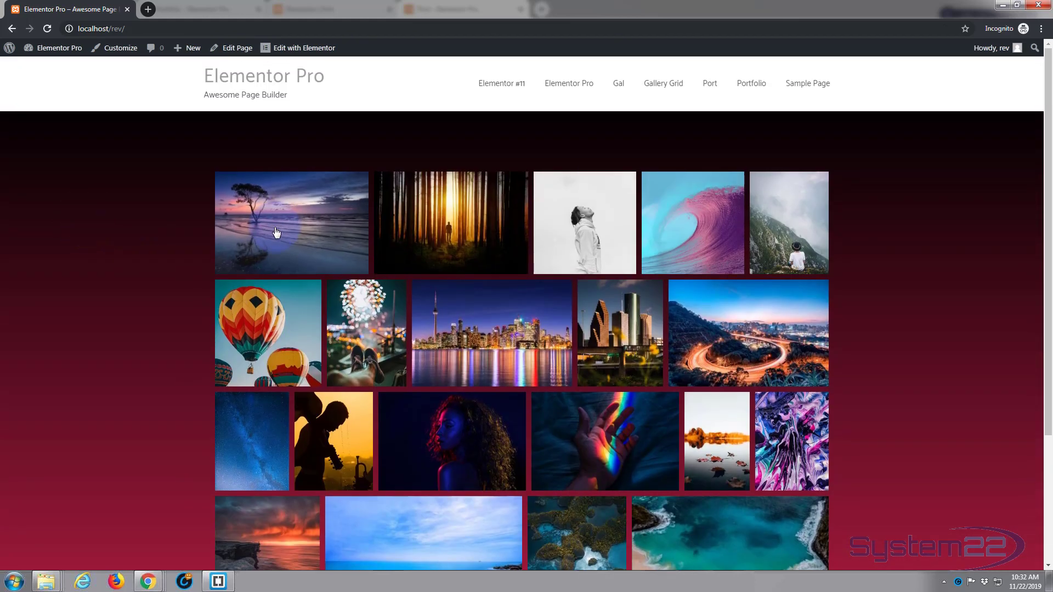
{"action": "scroll", "coordinate": [258, 231], "scroll_direction": "down", "scroll_amount": 3}
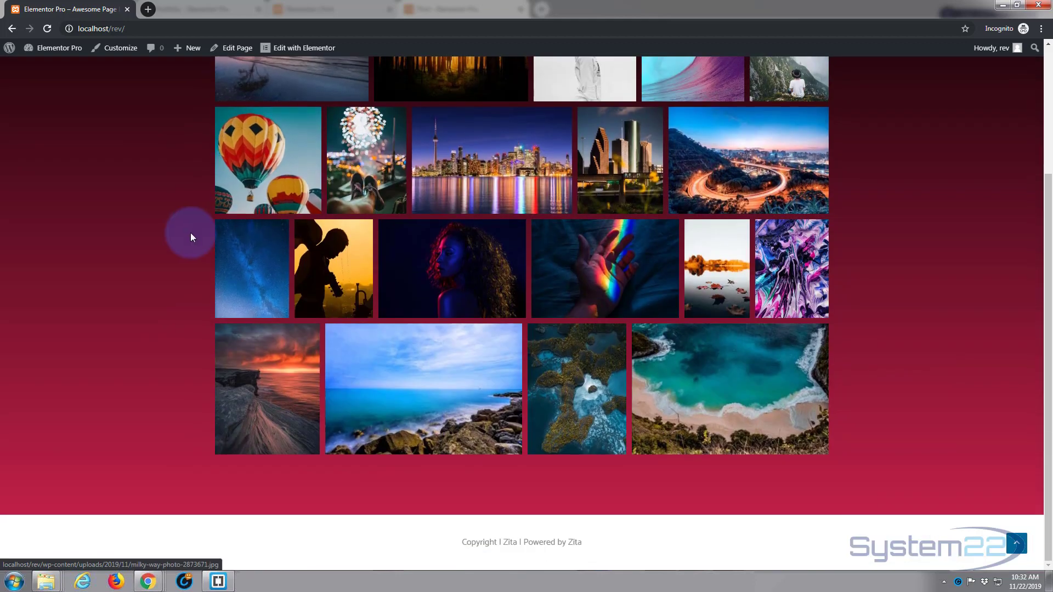
{"action": "scroll", "coordinate": [191, 236], "scroll_direction": "up", "scroll_amount": 3}
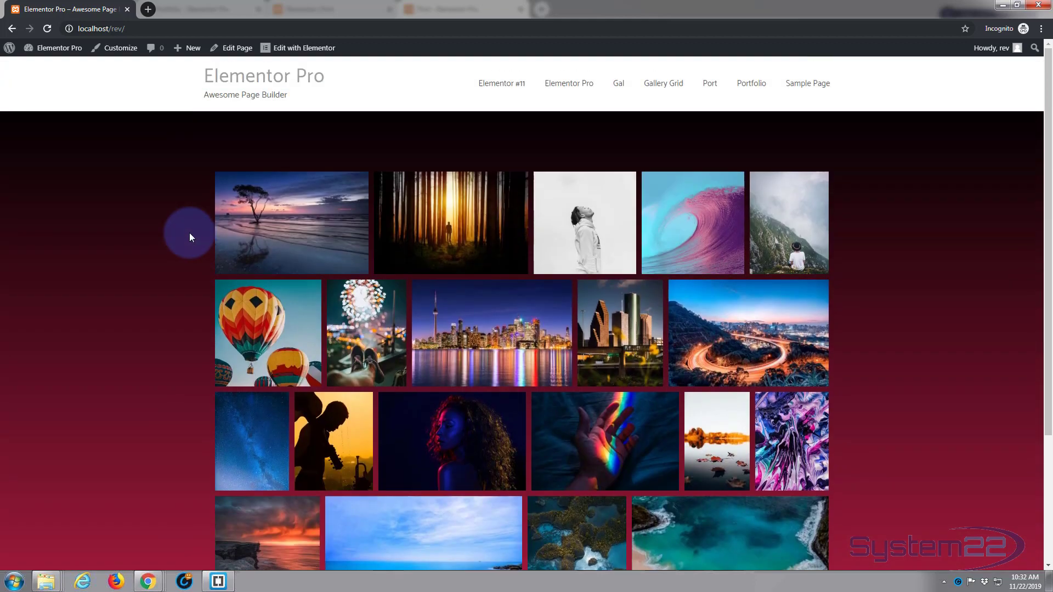
{"action": "left_click", "coordinate": [11, 32]}
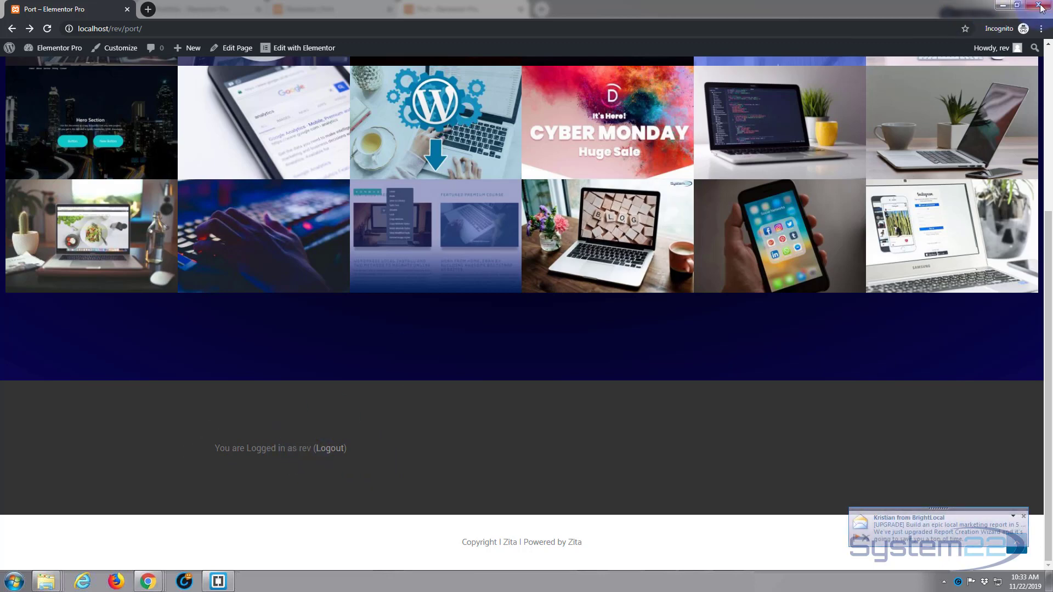
Step: Open the Port page in the Elementor editor and select the login widget
{"action": "left_click", "coordinate": [1001, 6]}
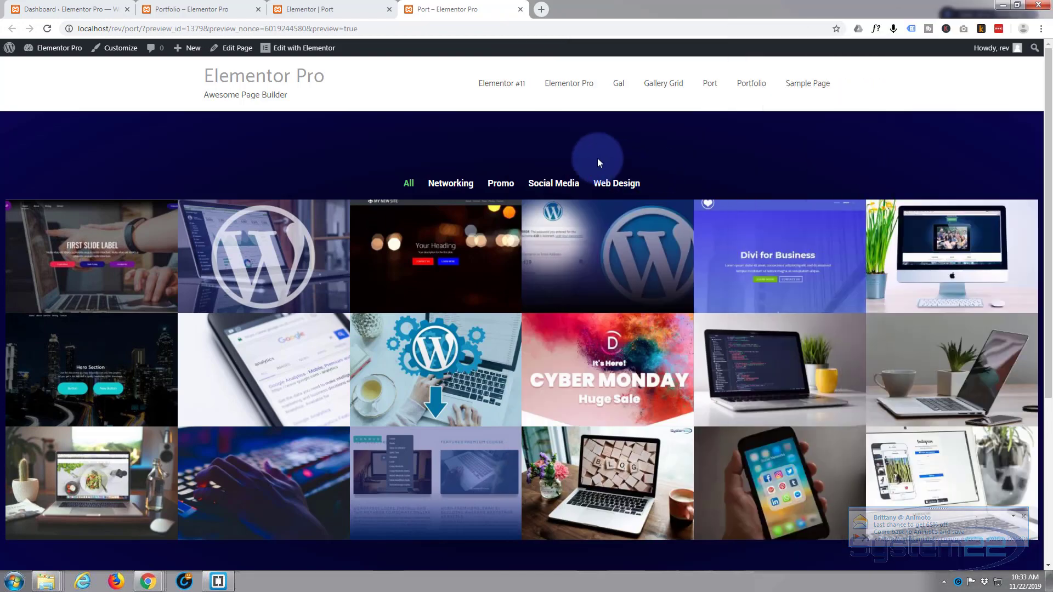
{"action": "scroll", "coordinate": [583, 143], "scroll_direction": "down", "scroll_amount": 5}
{"action": "scroll", "coordinate": [571, 146], "scroll_direction": "up", "scroll_amount": 2}
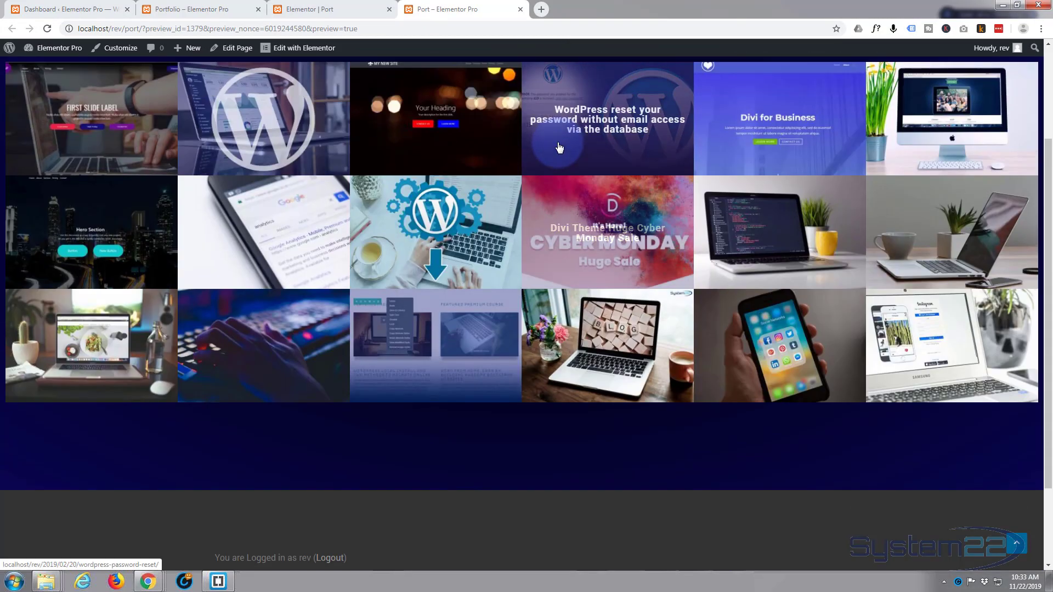
{"action": "scroll", "coordinate": [384, 99], "scroll_direction": "up", "scroll_amount": 3}
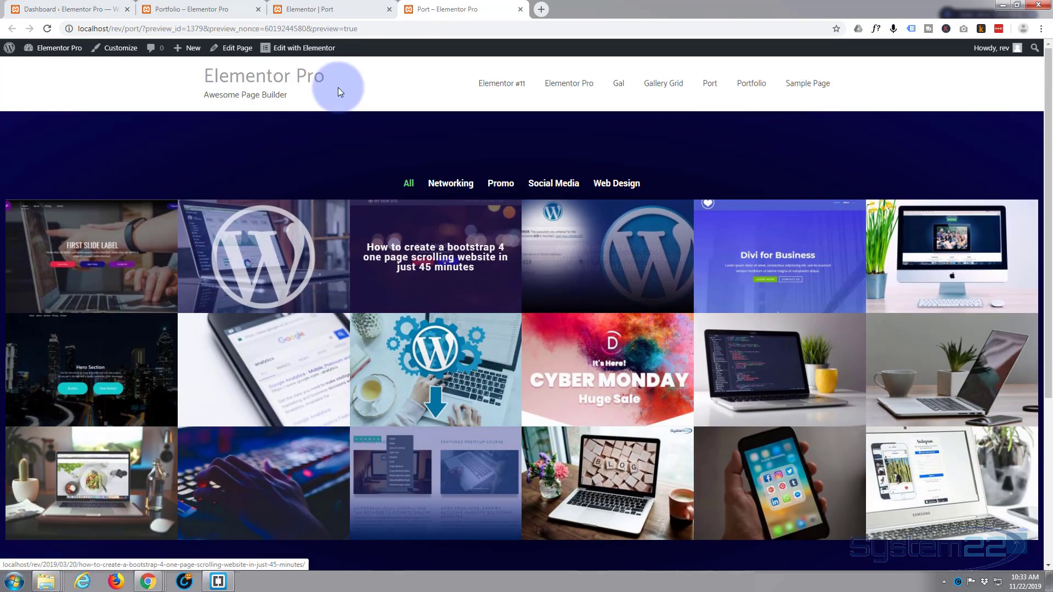
{"action": "left_click", "coordinate": [295, 53]}
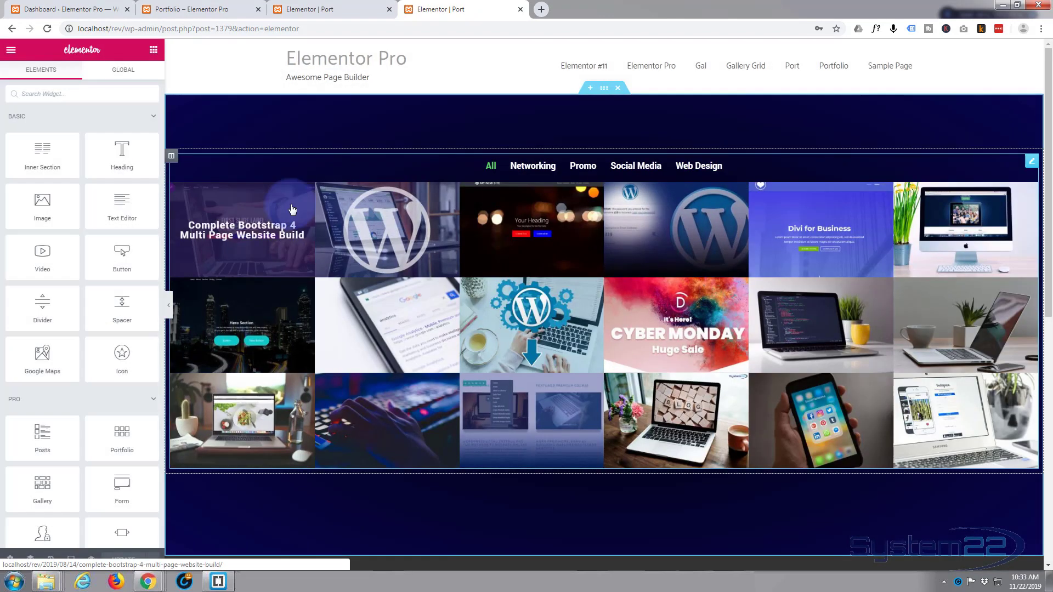
{"action": "scroll", "coordinate": [412, 329], "scroll_direction": "down", "scroll_amount": 6}
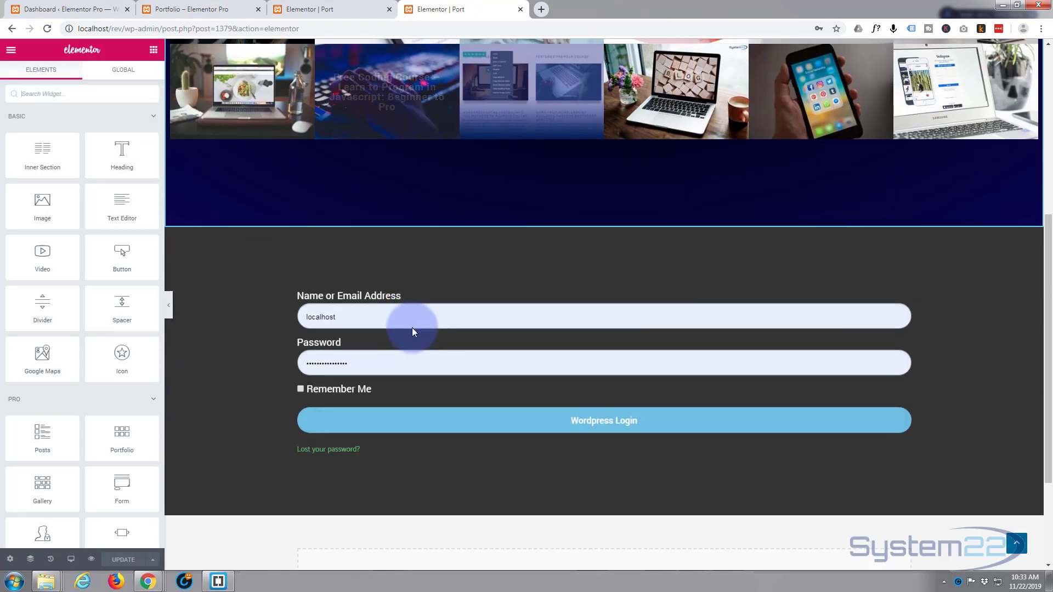
{"action": "scroll", "coordinate": [412, 328], "scroll_direction": "down", "scroll_amount": 2}
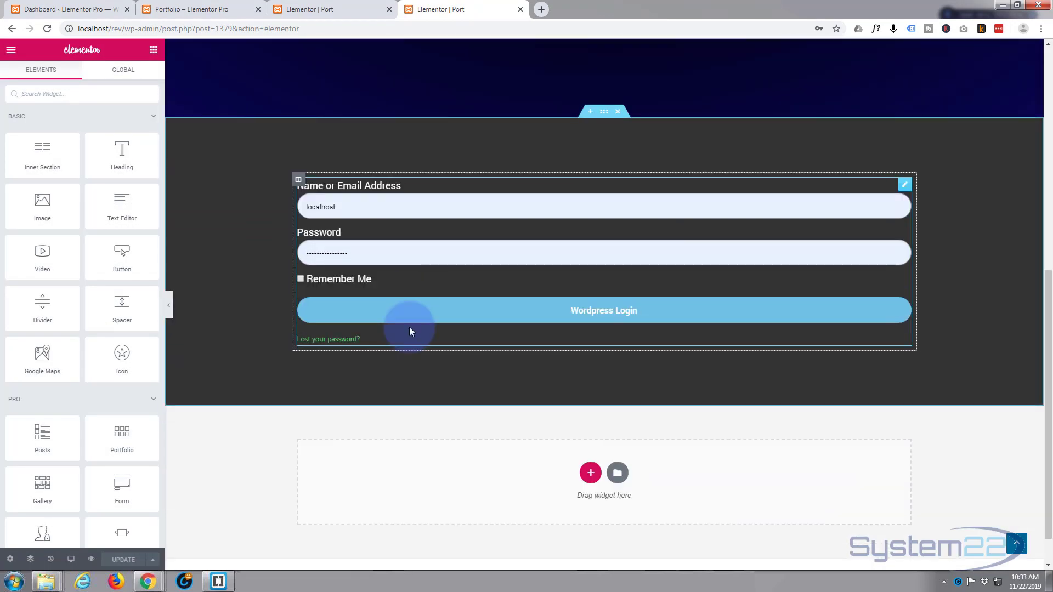
{"action": "left_click", "coordinate": [906, 186]}
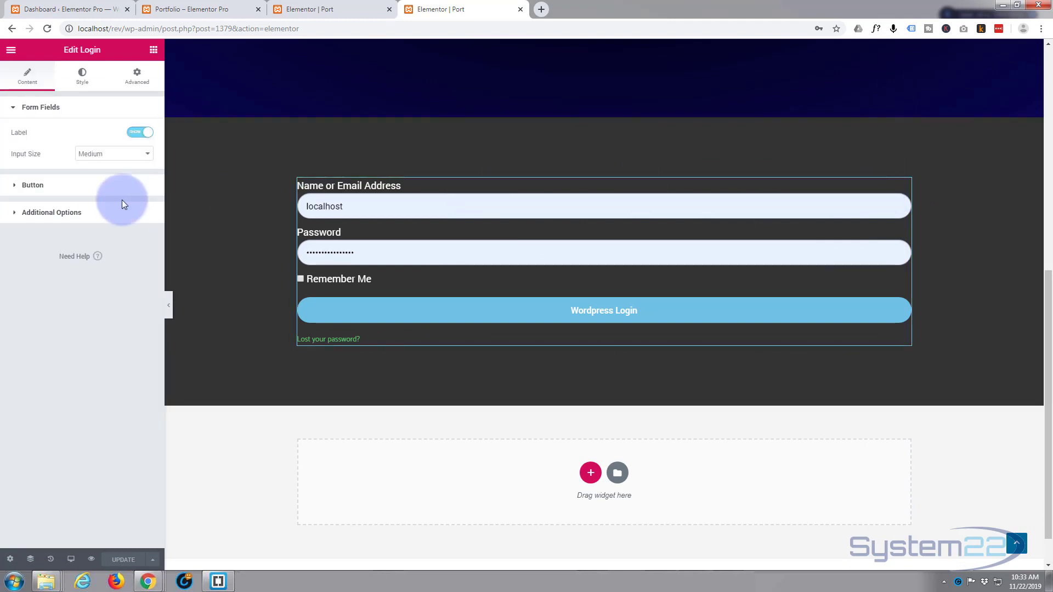
Step: Set the Logged in Message text colour to the green #61ce70 swatch and save with UPDATE
{"action": "left_click", "coordinate": [93, 79]}
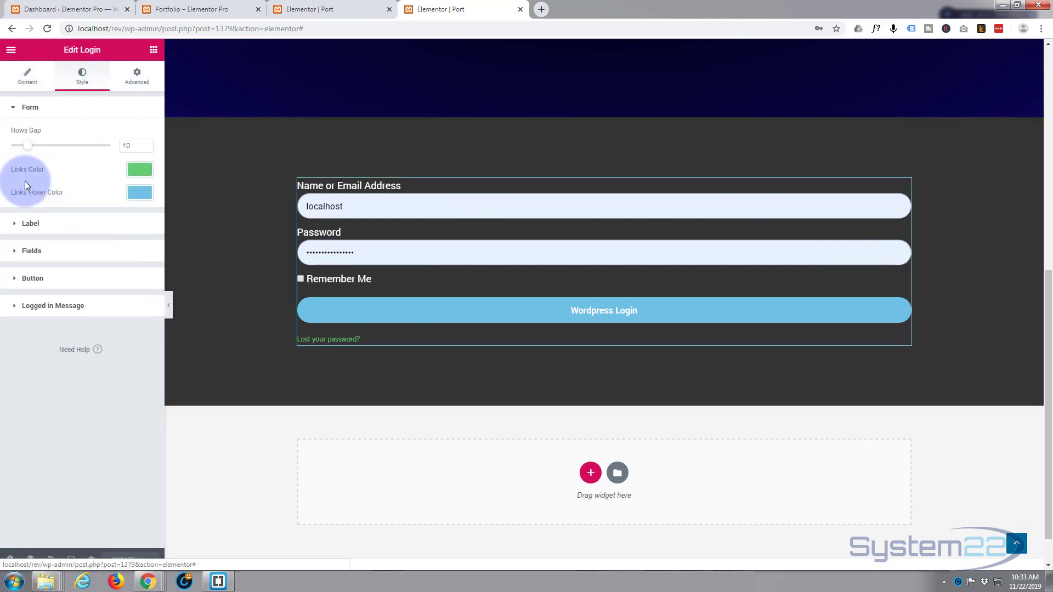
{"action": "left_click", "coordinate": [15, 307]}
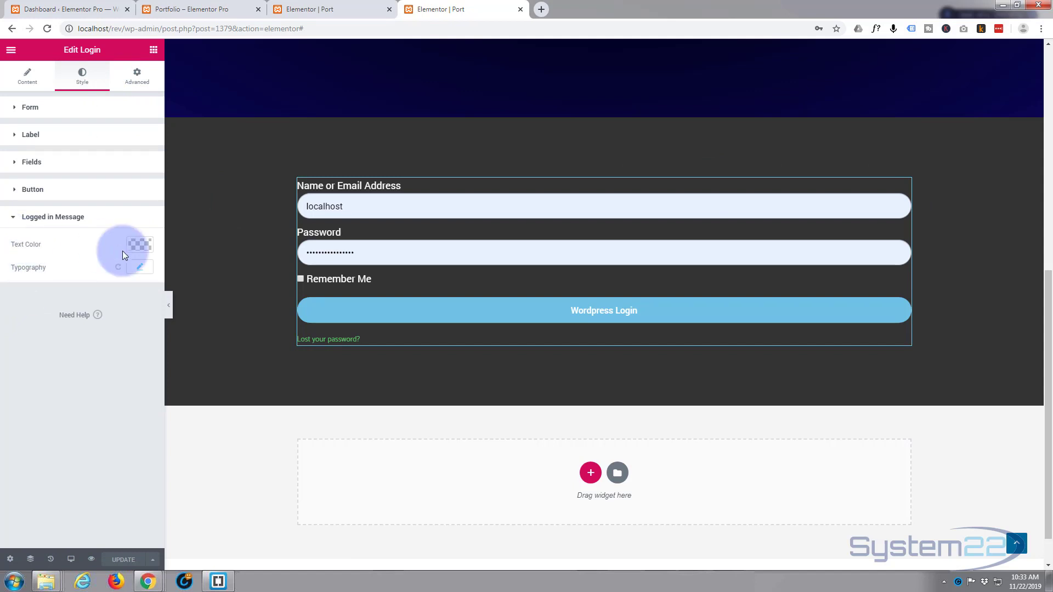
{"action": "left_click", "coordinate": [141, 245]}
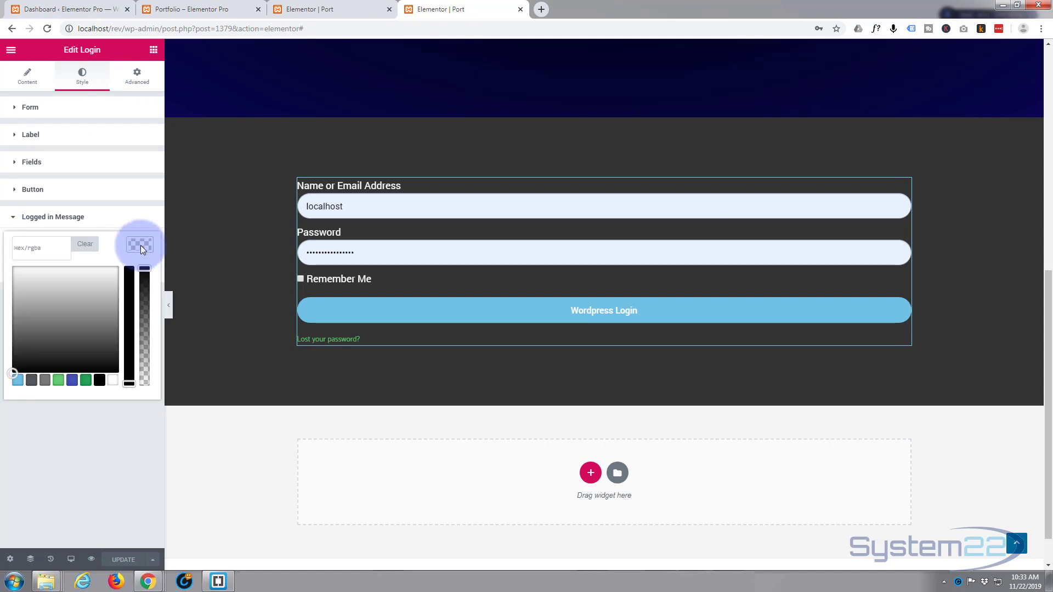
{"action": "left_click", "coordinate": [58, 380]}
{"action": "left_click", "coordinate": [122, 561]}
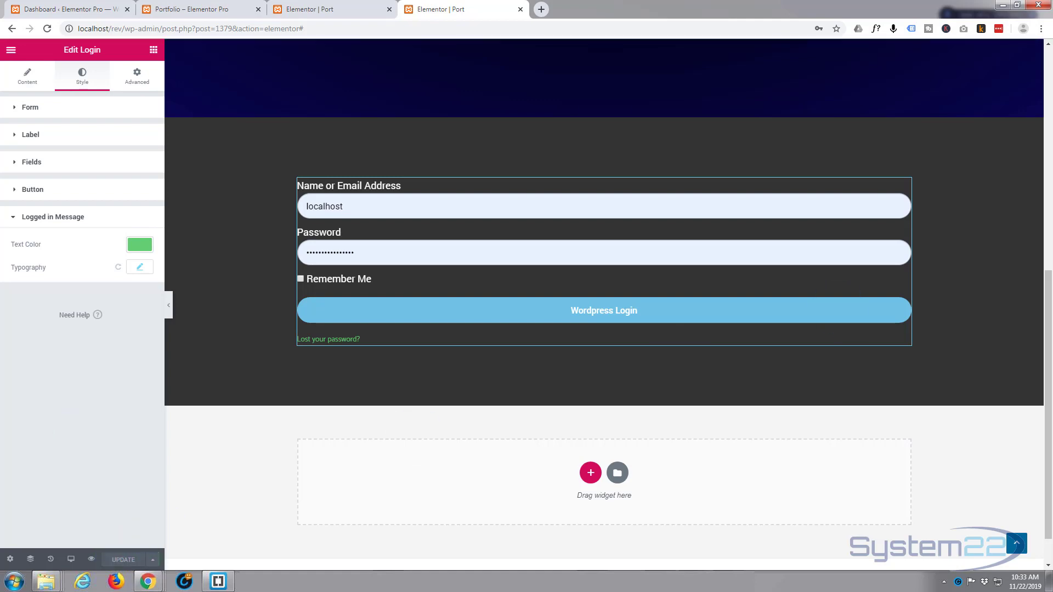
{"action": "key", "text": "alt+Tab"}
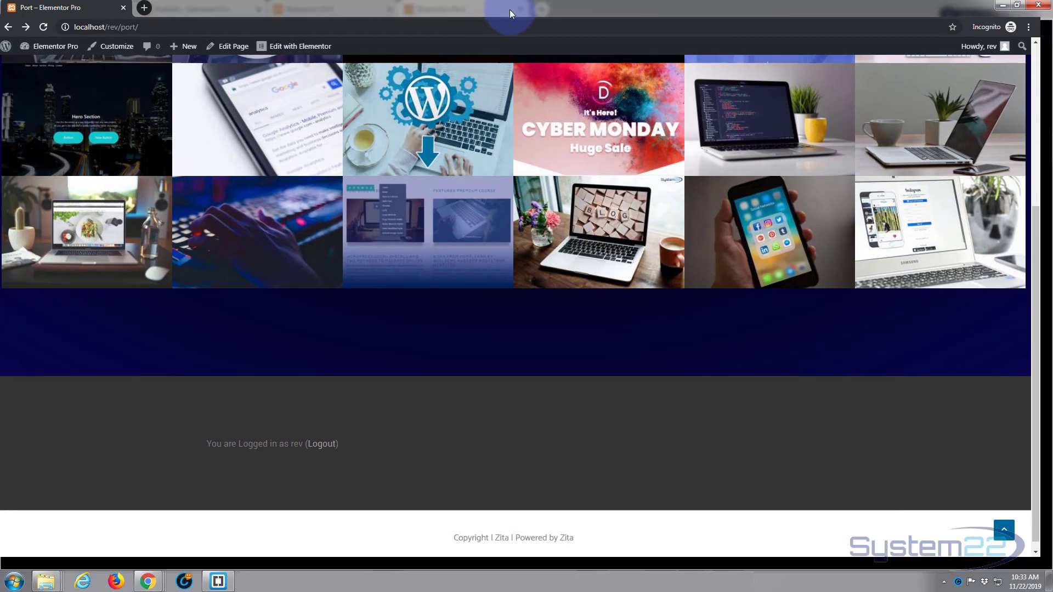
Step: Reload the Port page in the private window, check the green message, then close that window
{"action": "left_click", "coordinate": [48, 29]}
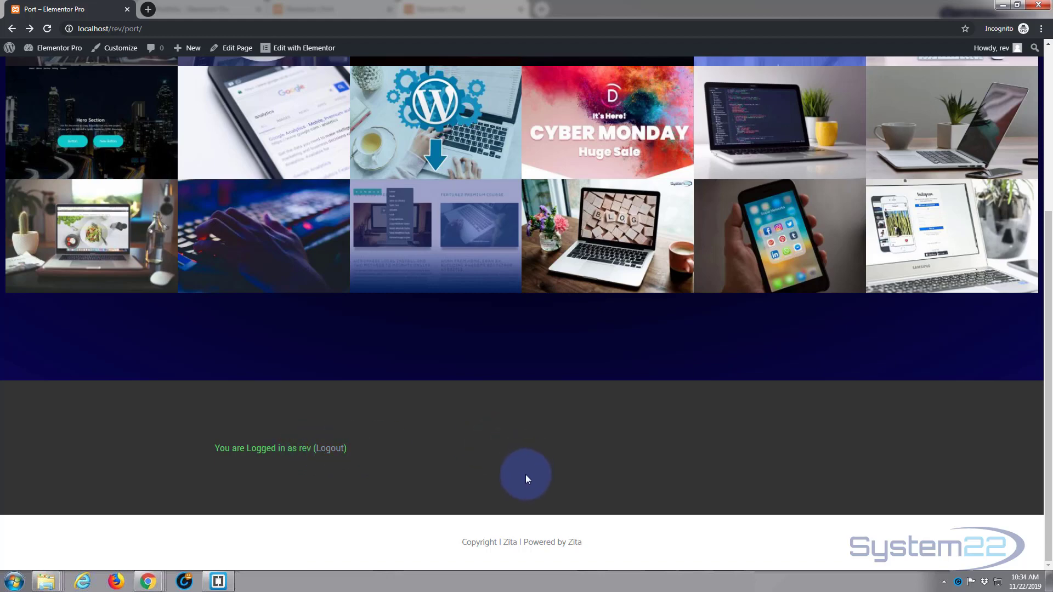
{"action": "scroll", "coordinate": [519, 475], "scroll_direction": "up", "scroll_amount": 5}
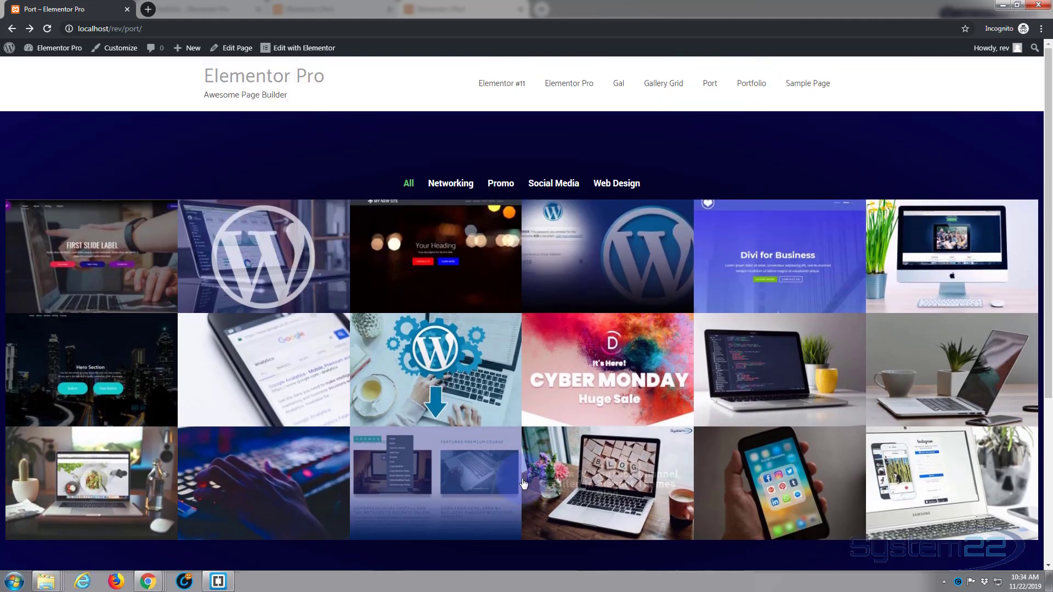
{"action": "left_click", "coordinate": [1042, 5]}
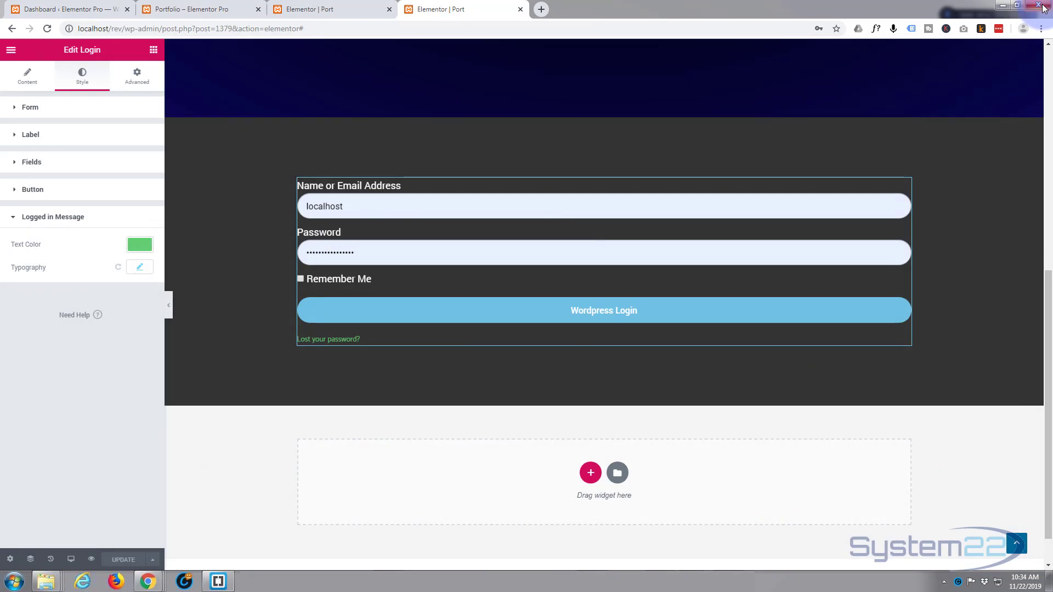